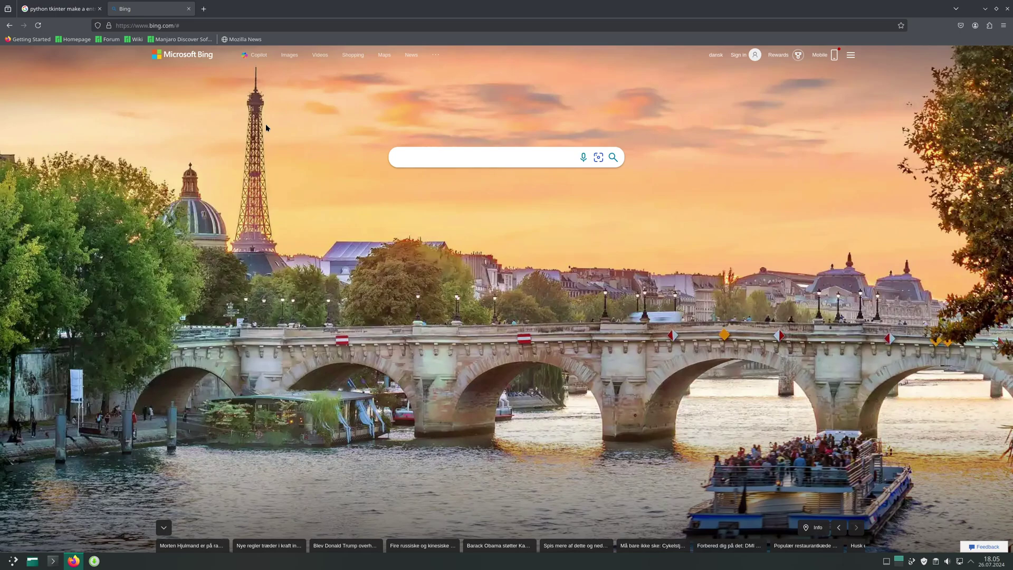
- Search Bing for 'python tkinter make a entry'
{"action": "left_click", "coordinate": [401, 157]}
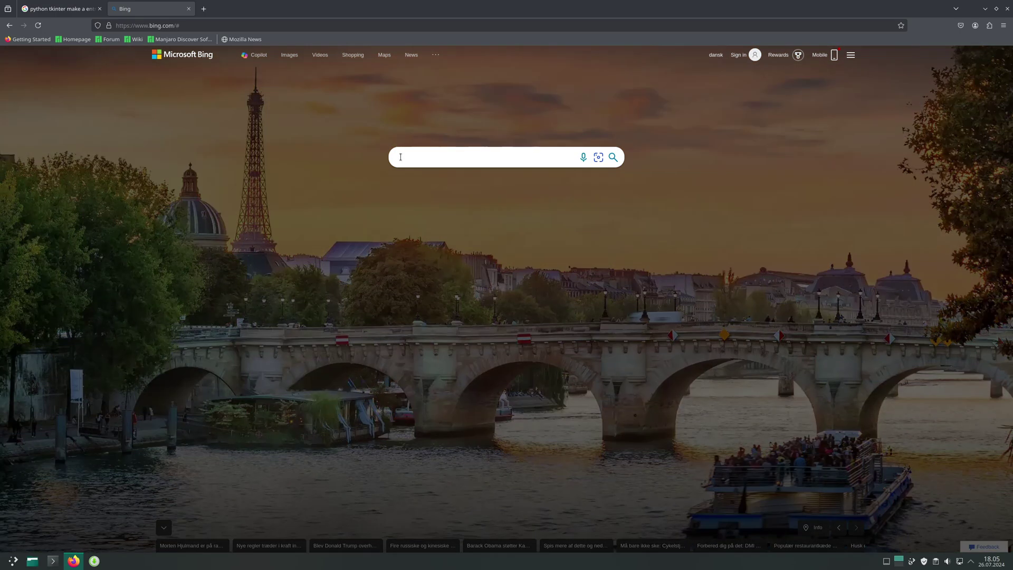
{"action": "type", "text": "python tkinter make a entry"}
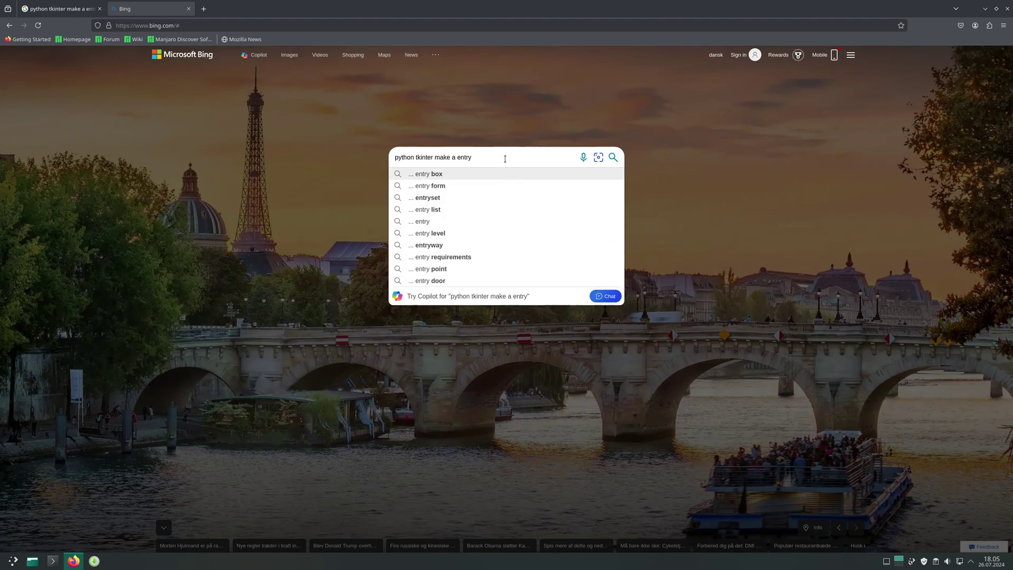
{"action": "key", "text": "Return"}
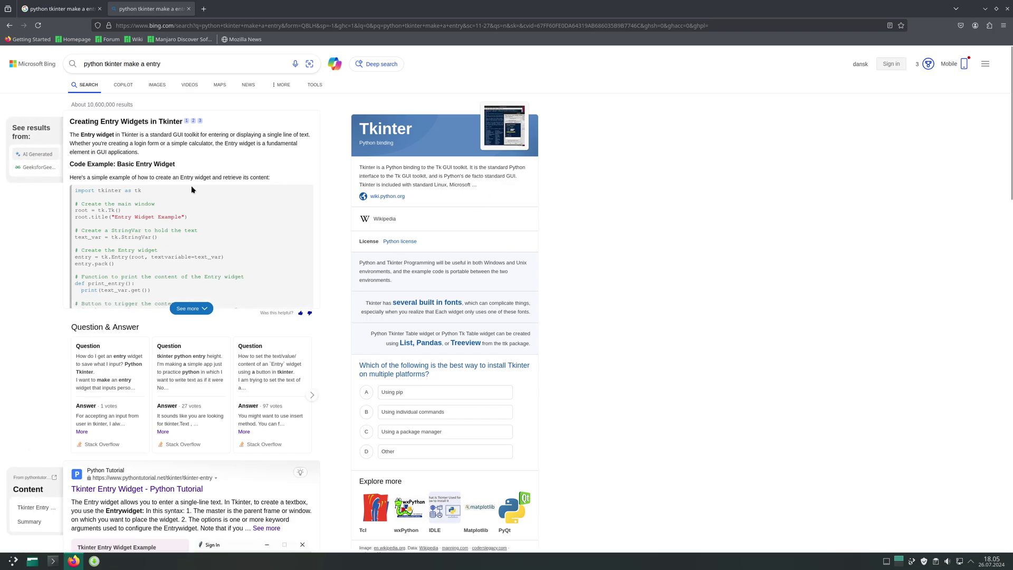
- Expand the code example and open the Python Guides, GeeksforGeeks and Tkinter Entry tutorials in new tabs
{"action": "left_click", "coordinate": [191, 308]}
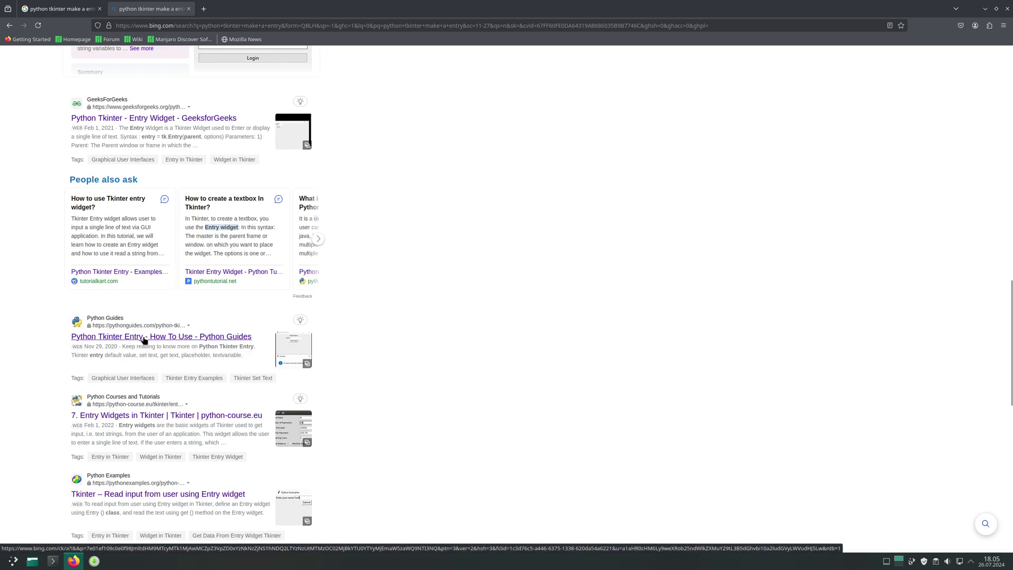
{"action": "middle_click", "coordinate": [144, 339]}
{"action": "scroll", "coordinate": [144, 340], "scroll_direction": "up", "scroll_amount": 4}
{"action": "middle_click", "coordinate": [135, 277]}
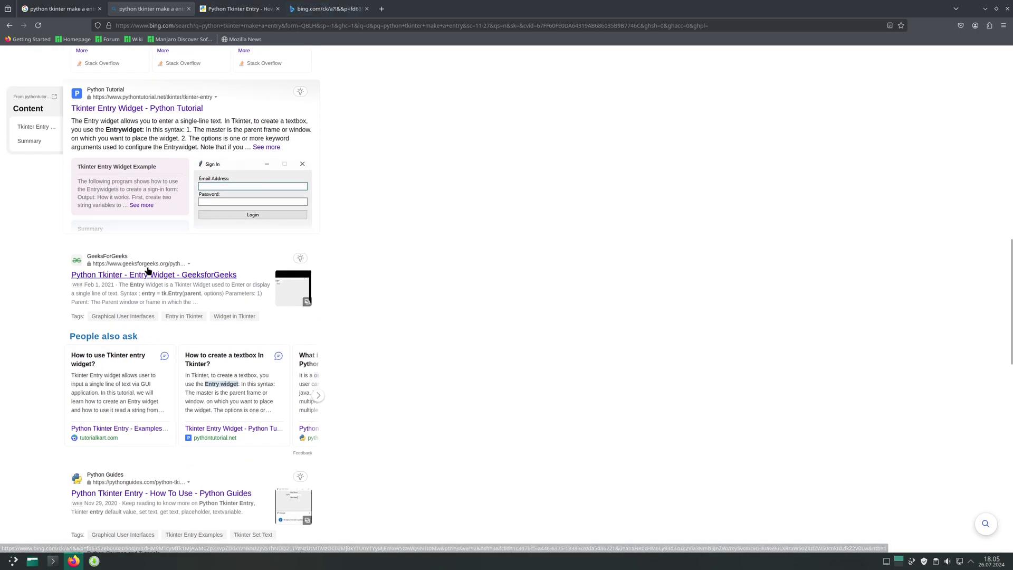
{"action": "middle_click", "coordinate": [111, 110]}
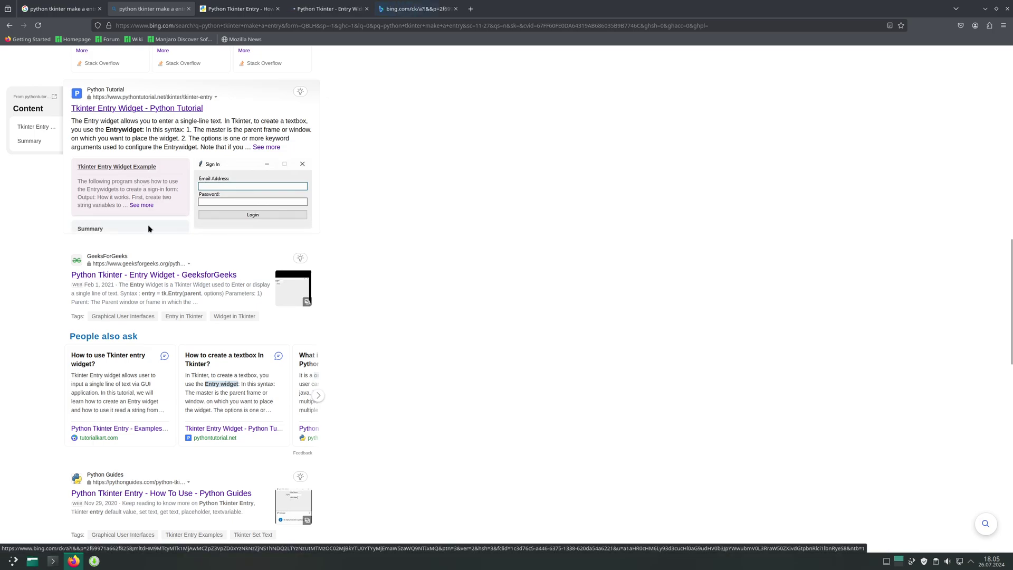
{"action": "scroll", "coordinate": [175, 321], "scroll_direction": "down", "scroll_amount": 2}
{"action": "scroll", "coordinate": [175, 321], "scroll_direction": "down", "scroll_amount": 5}
{"action": "scroll", "coordinate": [175, 320], "scroll_direction": "down", "scroll_amount": 1}
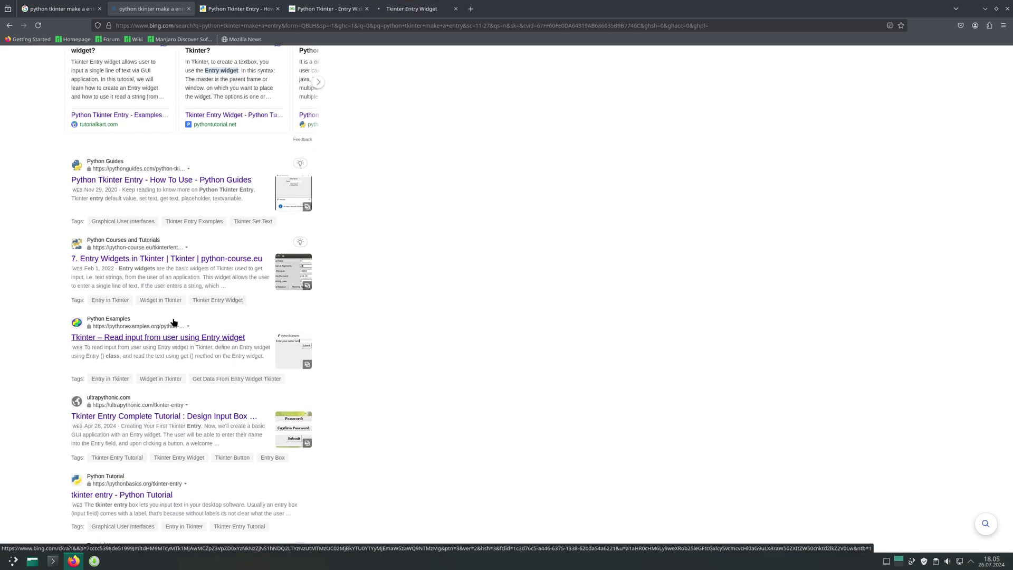
- From Google's results, open the GeeksforGeeks Entry Widget and Tutorials Point Tkinter Entry pages in new tabs
{"action": "left_click", "coordinate": [57, 9]}
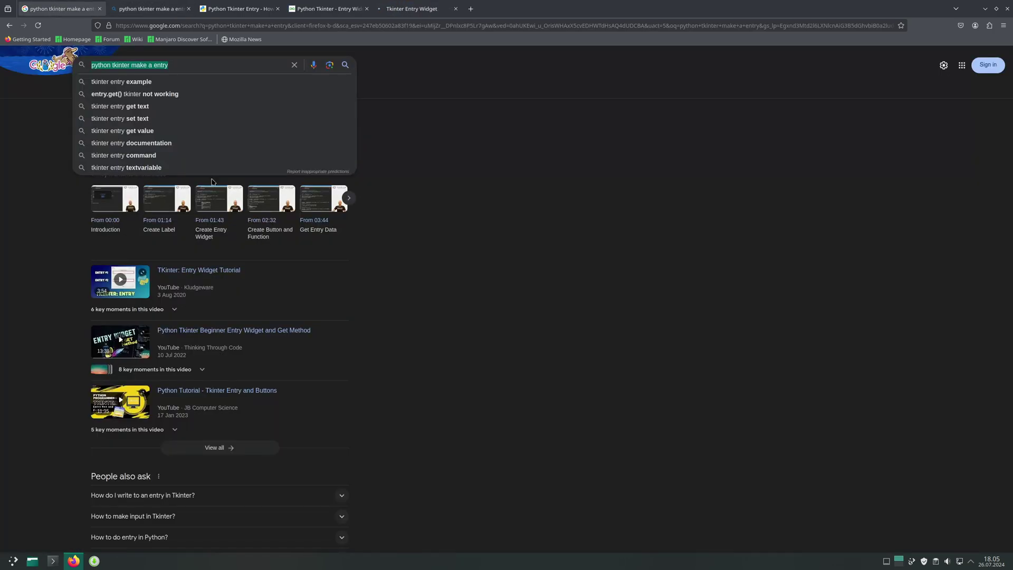
{"action": "scroll", "coordinate": [462, 323], "scroll_direction": "down", "scroll_amount": 3}
{"action": "scroll", "coordinate": [461, 322], "scroll_direction": "up", "scroll_amount": 5}
{"action": "left_click", "coordinate": [462, 322]}
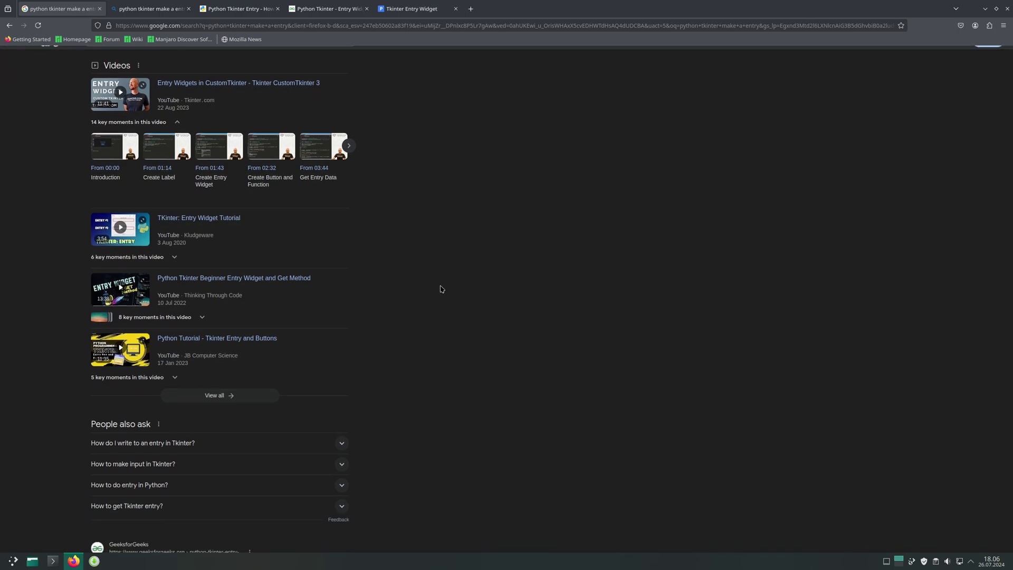
{"action": "scroll", "coordinate": [441, 289], "scroll_direction": "down", "scroll_amount": 2}
{"action": "scroll", "coordinate": [441, 289], "scroll_direction": "down", "scroll_amount": 2}
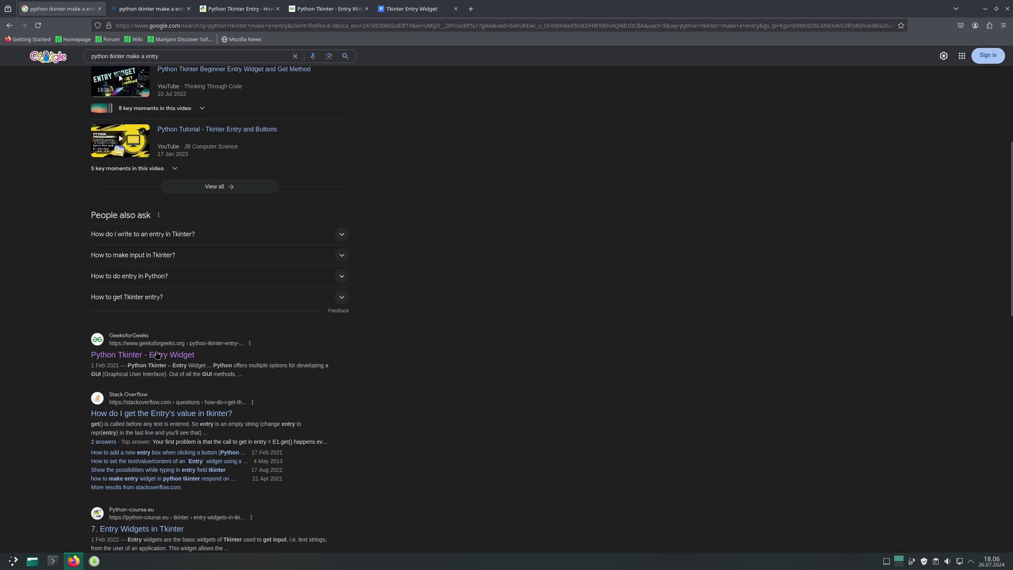
{"action": "scroll", "coordinate": [368, 372], "scroll_direction": "down", "scroll_amount": 2}
{"action": "scroll", "coordinate": [386, 386], "scroll_direction": "down", "scroll_amount": 2}
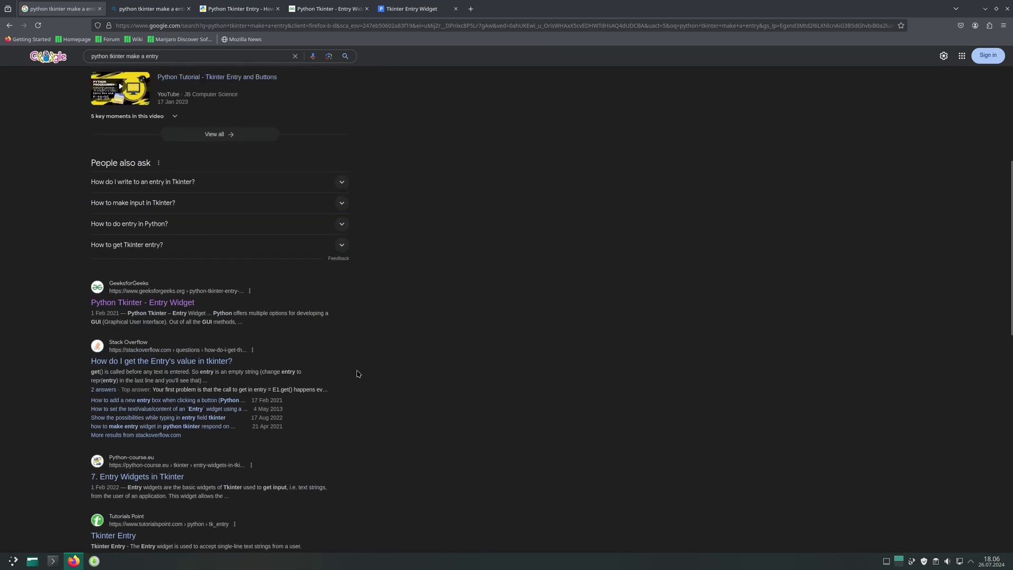
{"action": "middle_click", "coordinate": [168, 306]}
{"action": "scroll", "coordinate": [166, 300], "scroll_direction": "down", "scroll_amount": 1}
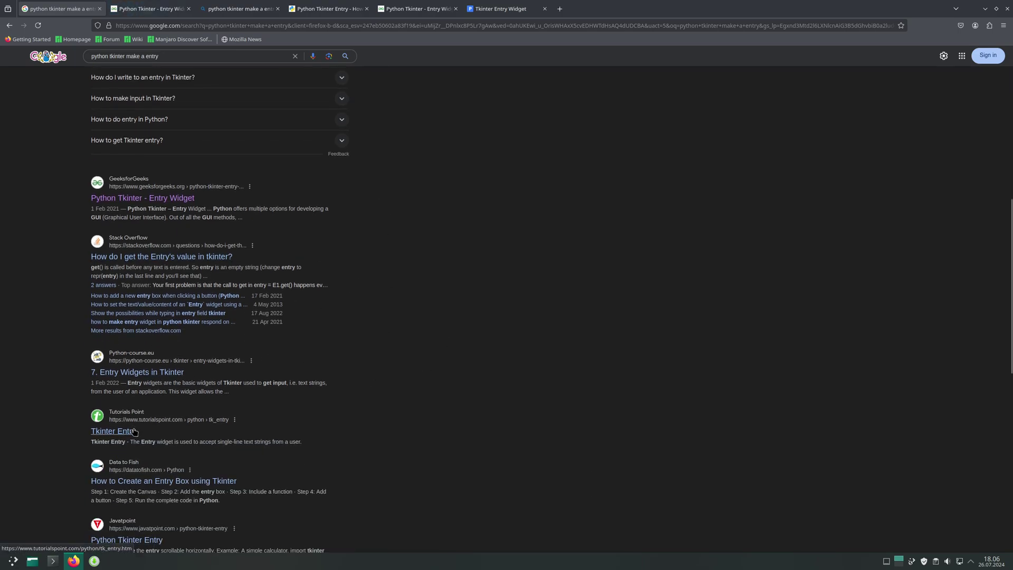
{"action": "middle_click", "coordinate": [108, 431]}
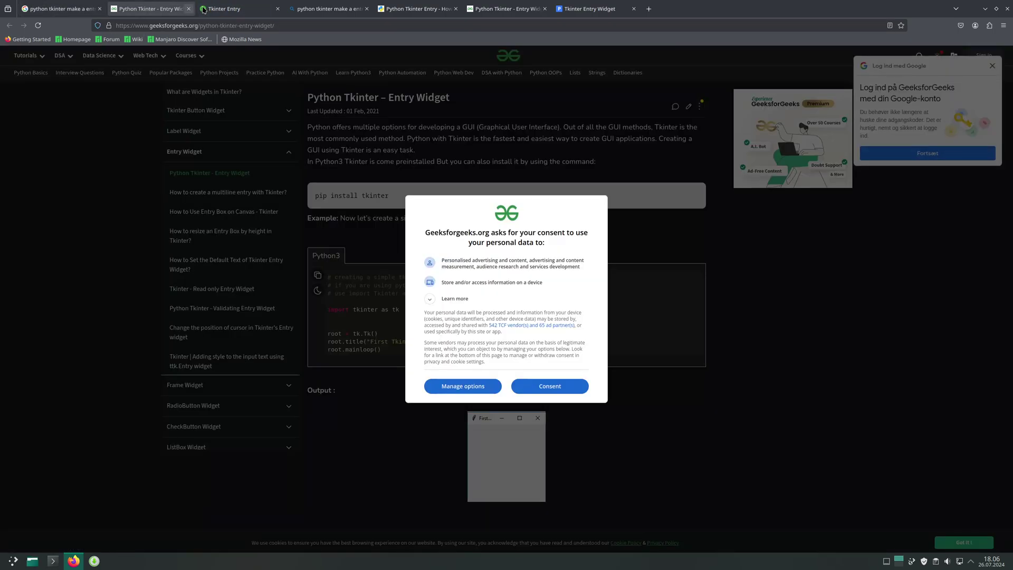
- Accept the GeeksforGeeks consent, close that article, and accept the Tutorials Point consent
{"action": "left_click", "coordinate": [546, 384]}
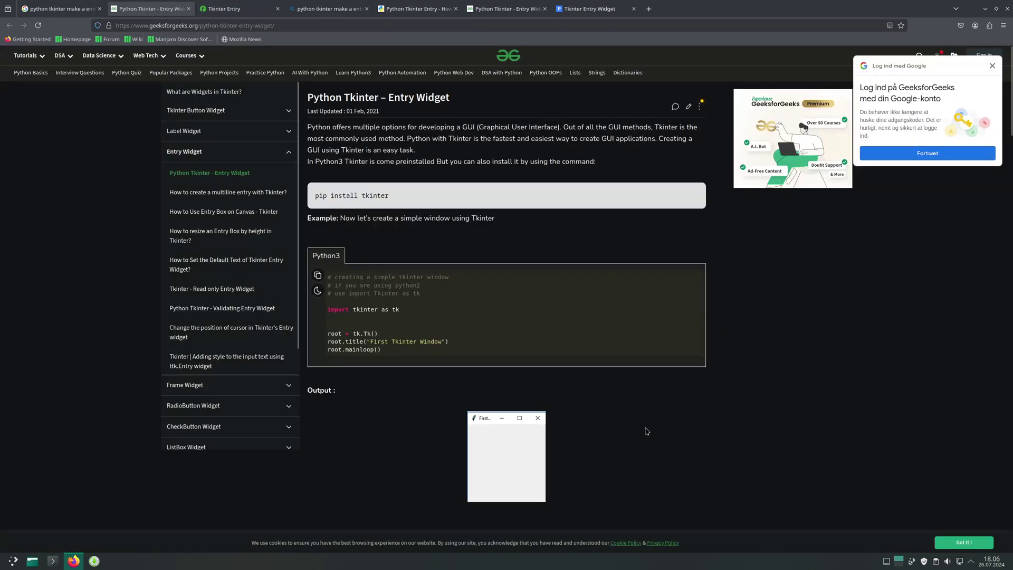
{"action": "scroll", "coordinate": [646, 431], "scroll_direction": "down", "scroll_amount": 8}
{"action": "scroll", "coordinate": [646, 430], "scroll_direction": "up", "scroll_amount": 6}
{"action": "scroll", "coordinate": [646, 430], "scroll_direction": "up", "scroll_amount": 1}
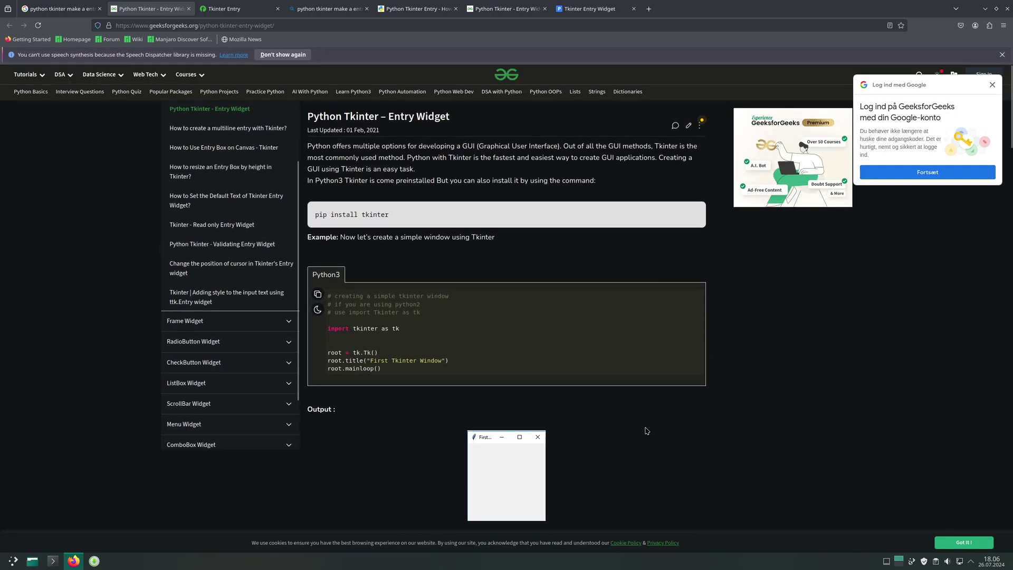
{"action": "key", "text": "ctrl+w"}
{"action": "left_click", "coordinate": [550, 375]}
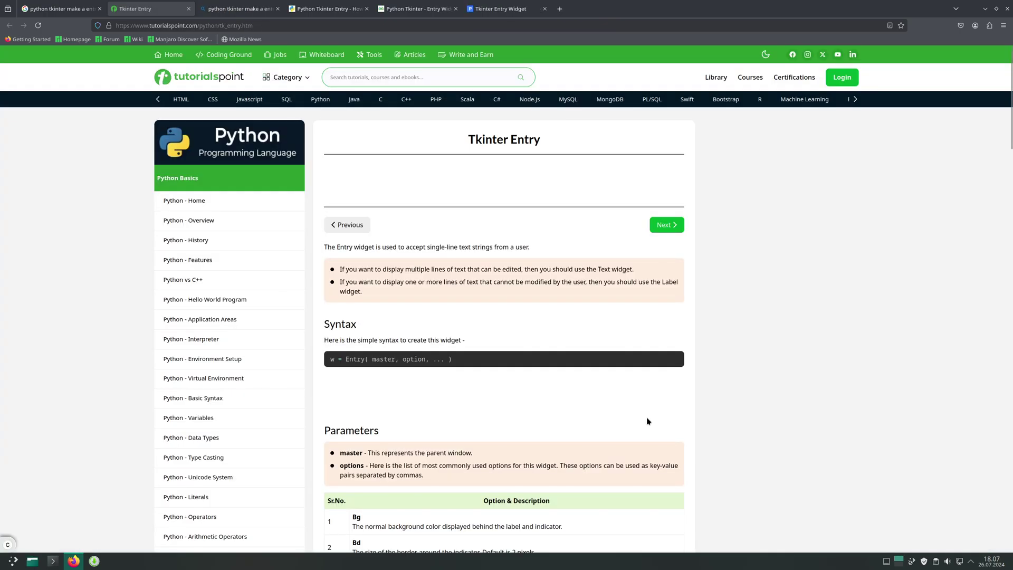
{"action": "scroll", "coordinate": [647, 416], "scroll_direction": "down", "scroll_amount": 5}
{"action": "scroll", "coordinate": [646, 417], "scroll_direction": "down", "scroll_amount": 5}
{"action": "scroll", "coordinate": [647, 417], "scroll_direction": "down", "scroll_amount": 4}
{"action": "scroll", "coordinate": [646, 418], "scroll_direction": "down", "scroll_amount": 5}
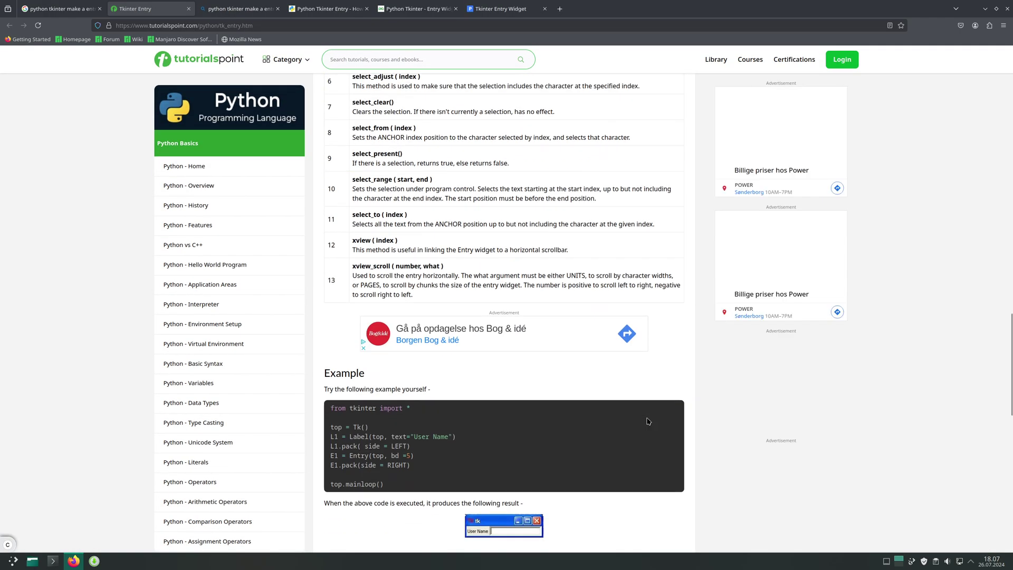
{"action": "scroll", "coordinate": [646, 418], "scroll_direction": "down", "scroll_amount": 2}
{"action": "scroll", "coordinate": [647, 417], "scroll_direction": "down", "scroll_amount": 4}
{"action": "scroll", "coordinate": [646, 417], "scroll_direction": "up", "scroll_amount": 6}
{"action": "scroll", "coordinate": [648, 419], "scroll_direction": "up", "scroll_amount": 5}
{"action": "scroll", "coordinate": [647, 420], "scroll_direction": "up", "scroll_amount": 5}
{"action": "scroll", "coordinate": [648, 420], "scroll_direction": "up", "scroll_amount": 5}
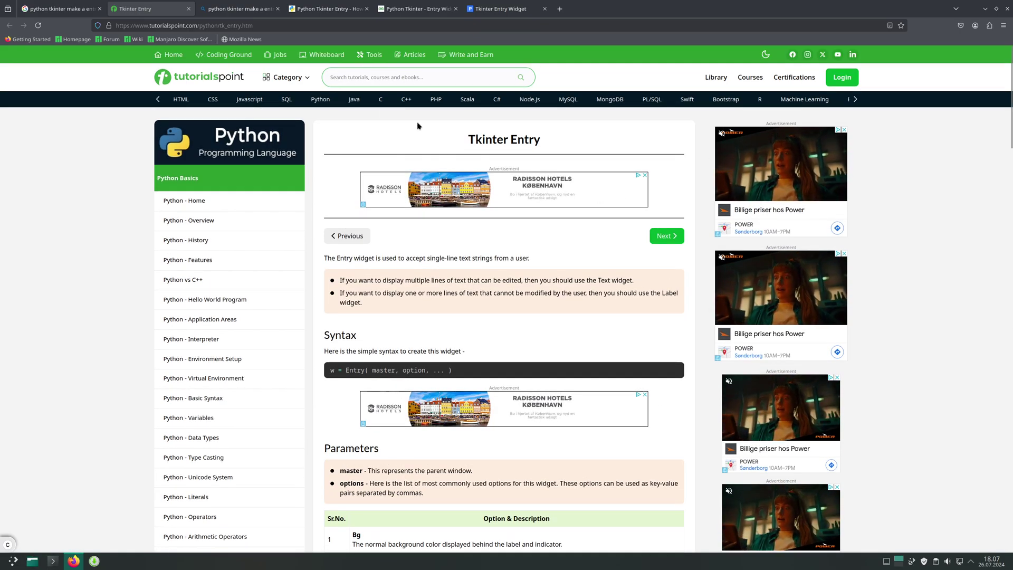
{"action": "left_click", "coordinate": [239, 8]}
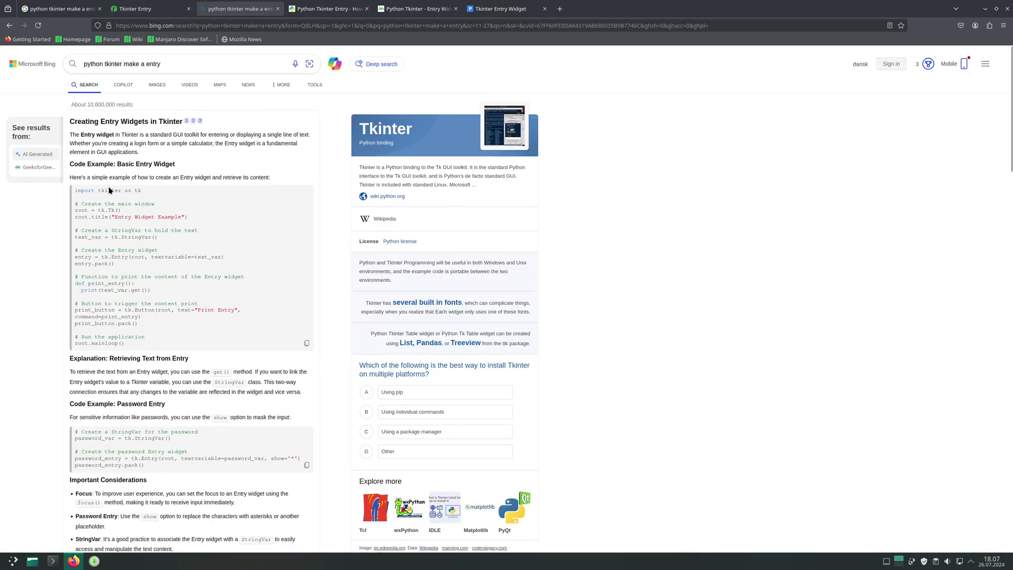
{"action": "scroll", "coordinate": [109, 190], "scroll_direction": "down", "scroll_amount": 1}
{"action": "scroll", "coordinate": [118, 210], "scroll_direction": "down", "scroll_amount": 2}
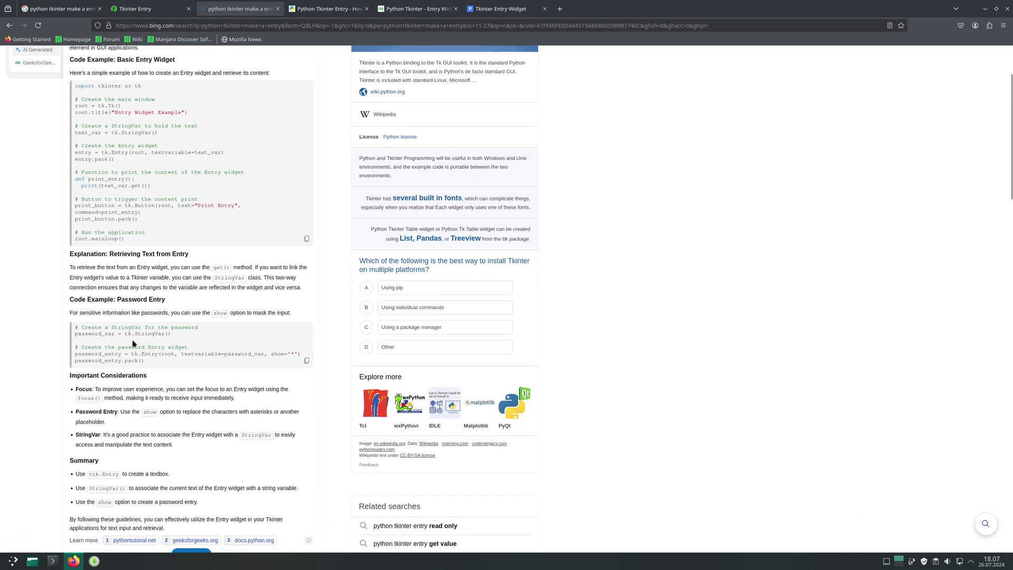
{"action": "scroll", "coordinate": [150, 190], "scroll_direction": "up", "scroll_amount": 3}
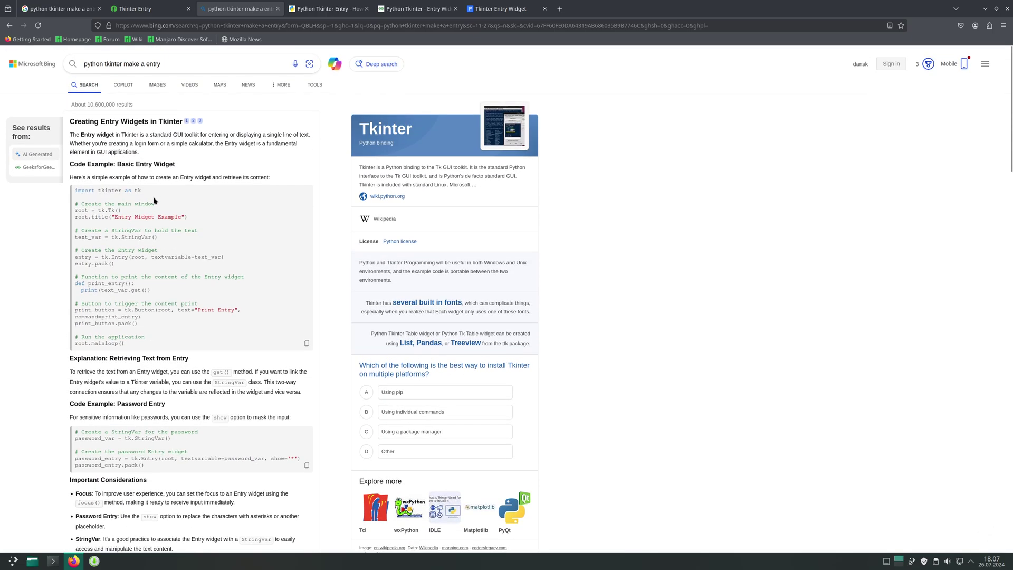
- Skim and close the Python Guides article, then close the second GeeksforGeeks article
{"action": "left_click", "coordinate": [321, 8]}
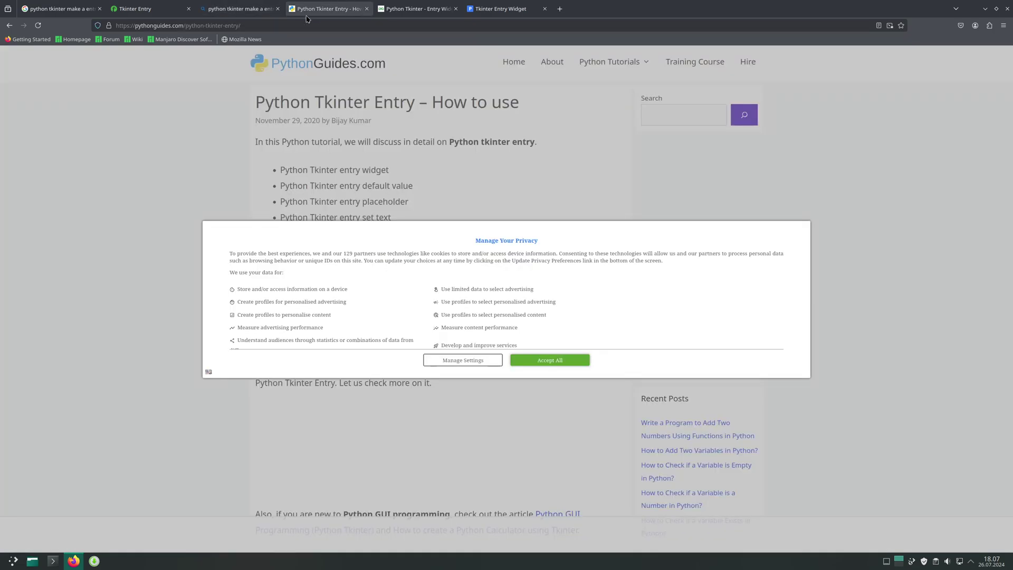
{"action": "left_click", "coordinate": [532, 363]}
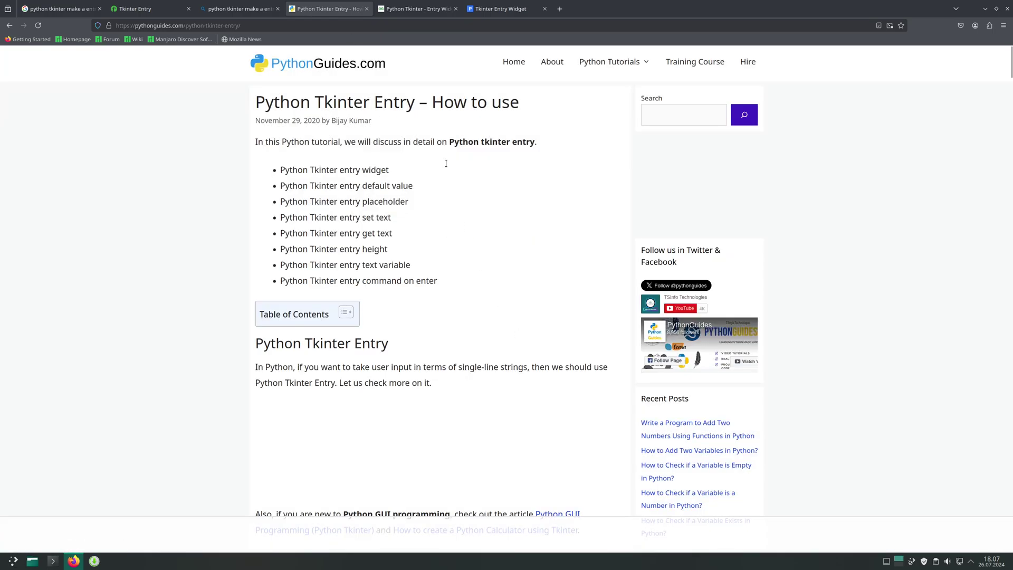
{"action": "scroll", "coordinate": [443, 188], "scroll_direction": "down", "scroll_amount": 5}
{"action": "scroll", "coordinate": [441, 192], "scroll_direction": "down", "scroll_amount": 5}
{"action": "scroll", "coordinate": [441, 191], "scroll_direction": "down", "scroll_amount": 10}
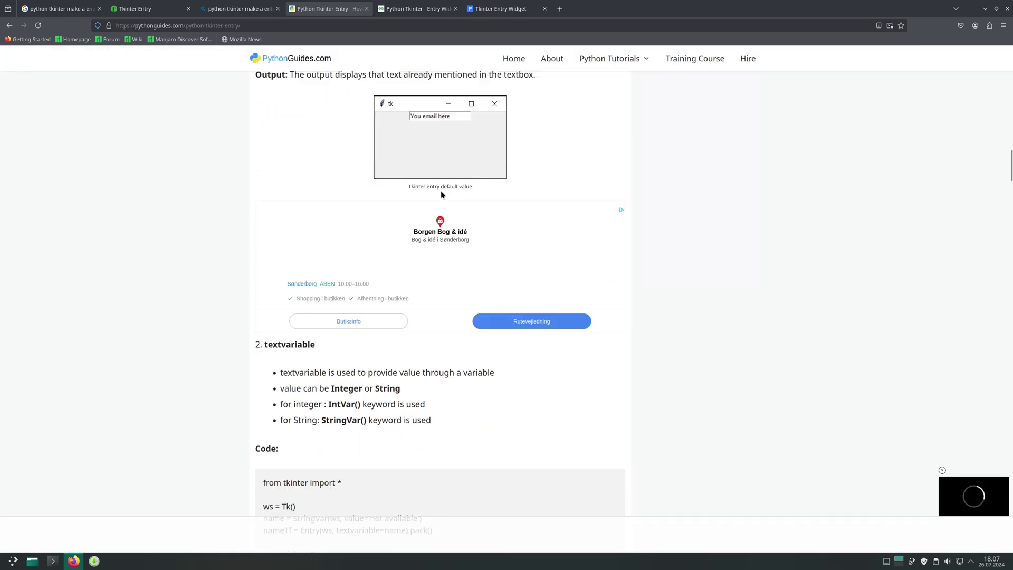
{"action": "scroll", "coordinate": [441, 190], "scroll_direction": "down", "scroll_amount": 10}
{"action": "scroll", "coordinate": [441, 191], "scroll_direction": "down", "scroll_amount": 10}
{"action": "scroll", "coordinate": [440, 191], "scroll_direction": "down", "scroll_amount": 8}
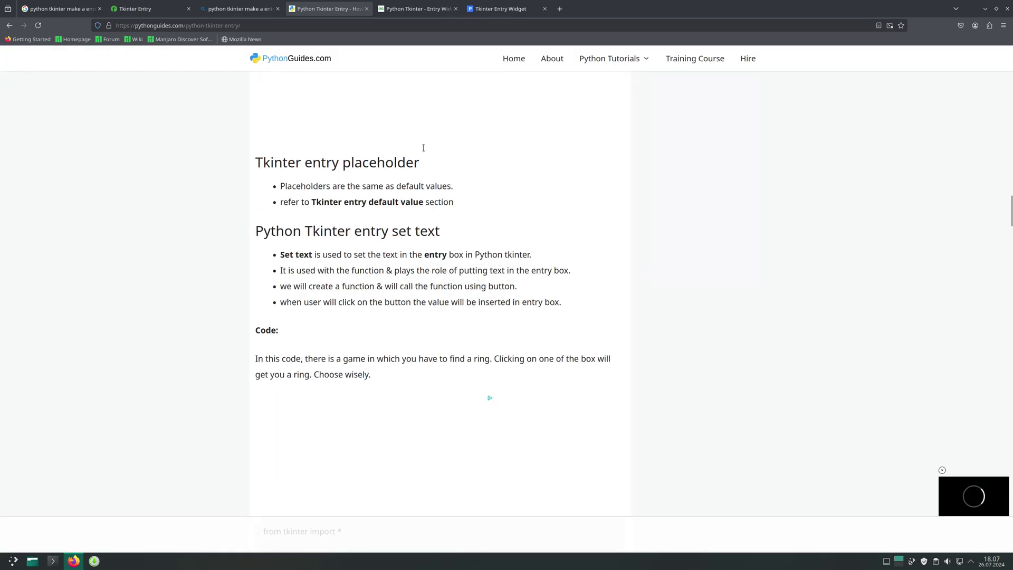
{"action": "left_click", "coordinate": [366, 9]}
{"action": "scroll", "coordinate": [638, 392], "scroll_direction": "down", "scroll_amount": 5}
{"action": "scroll", "coordinate": [638, 393], "scroll_direction": "down", "scroll_amount": 3}
{"action": "key", "text": "ctrl+w"}
{"action": "scroll", "coordinate": [570, 391], "scroll_direction": "down", "scroll_amount": 5}
{"action": "scroll", "coordinate": [571, 391], "scroll_direction": "down", "scroll_amount": 5}
{"action": "scroll", "coordinate": [570, 391], "scroll_direction": "down", "scroll_amount": 4}
{"action": "scroll", "coordinate": [569, 391], "scroll_direction": "up", "scroll_amount": 2}
{"action": "scroll", "coordinate": [569, 385], "scroll_direction": "up", "scroll_amount": 10}
{"action": "scroll", "coordinate": [568, 386], "scroll_direction": "up", "scroll_amount": 5}
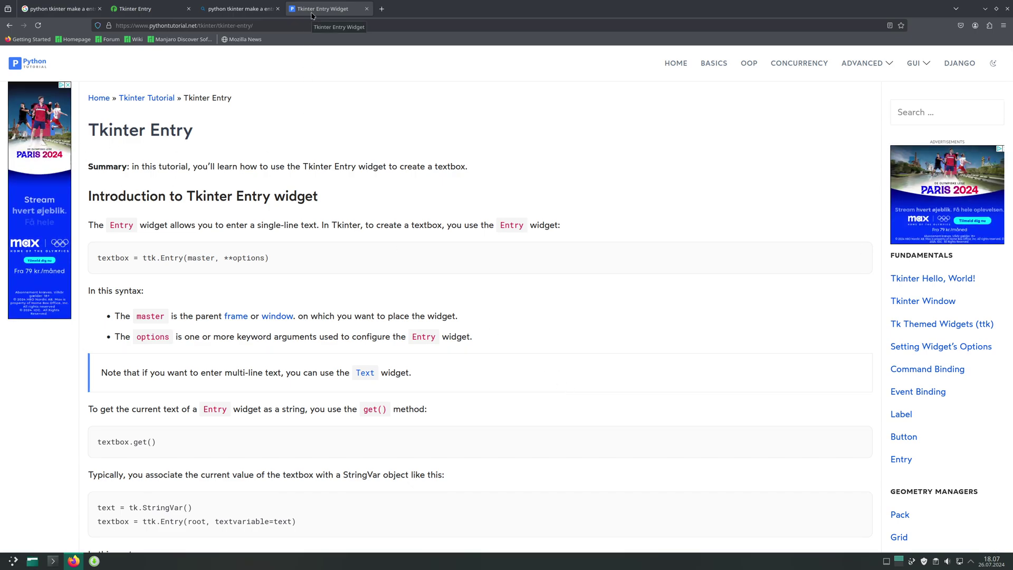
- Search Bing for the suggested 'python move file to another directory'
{"action": "left_click", "coordinate": [366, 8]}
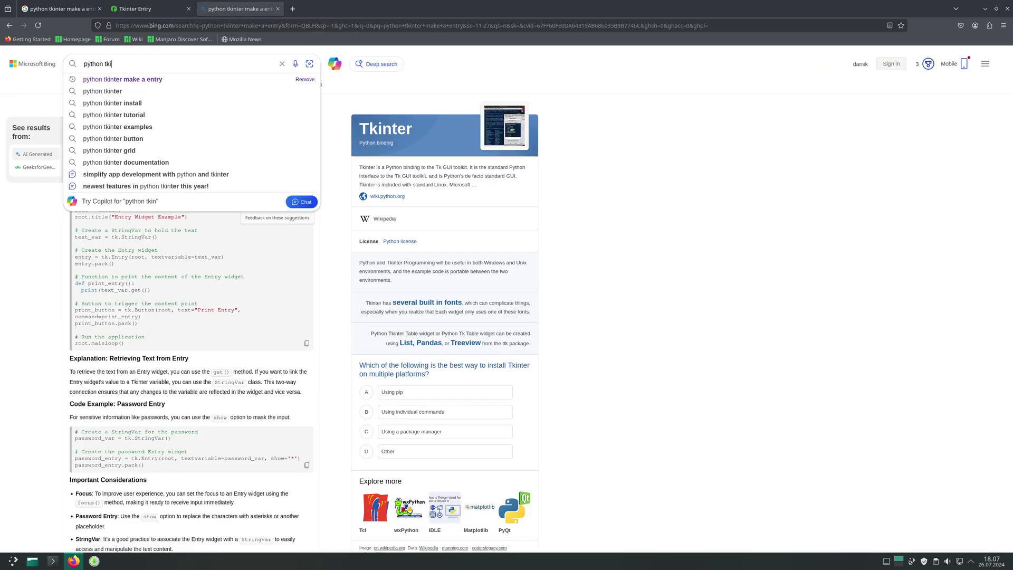
{"action": "key", "text": "BackSpace"}
{"action": "key", "text": "BackSpace"}
{"action": "key", "text": "BackSpace"}
{"action": "type", "text": "move a file from"}
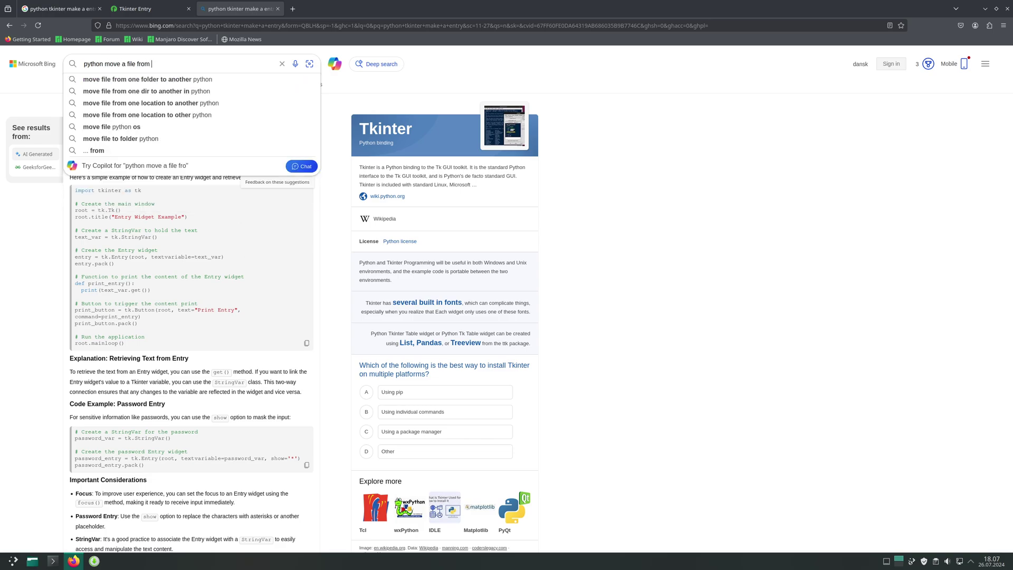
{"action": "key", "text": "Down"}
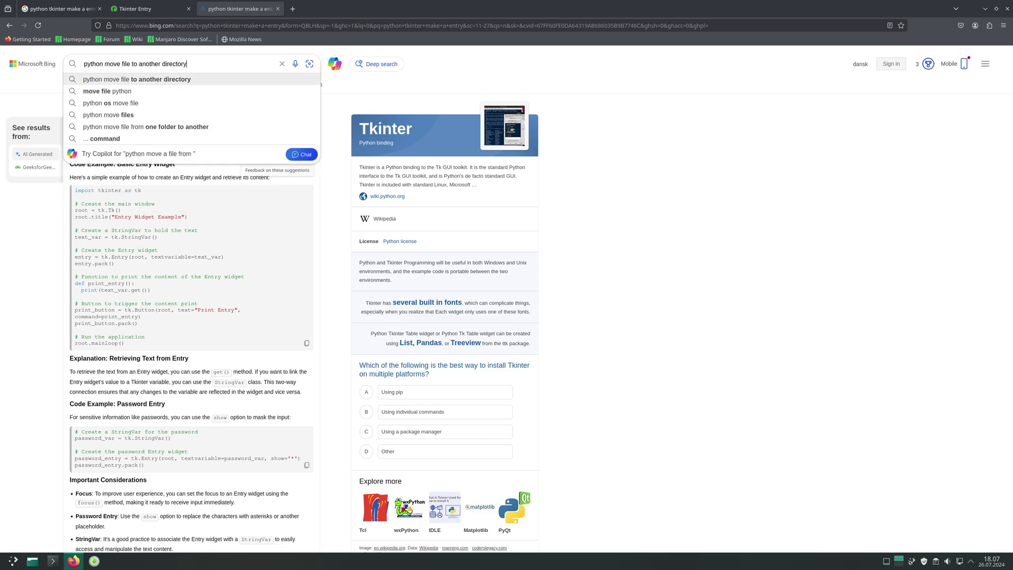
{"action": "key", "text": "Return"}
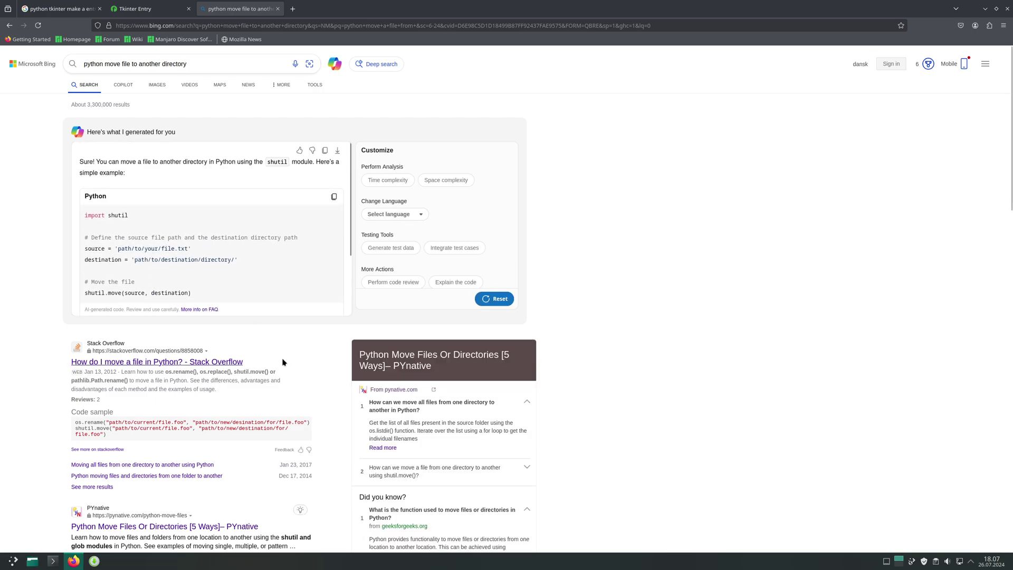
{"action": "scroll", "coordinate": [285, 364], "scroll_direction": "down", "scroll_amount": 2}
{"action": "scroll", "coordinate": [285, 365], "scroll_direction": "up", "scroll_amount": 3}
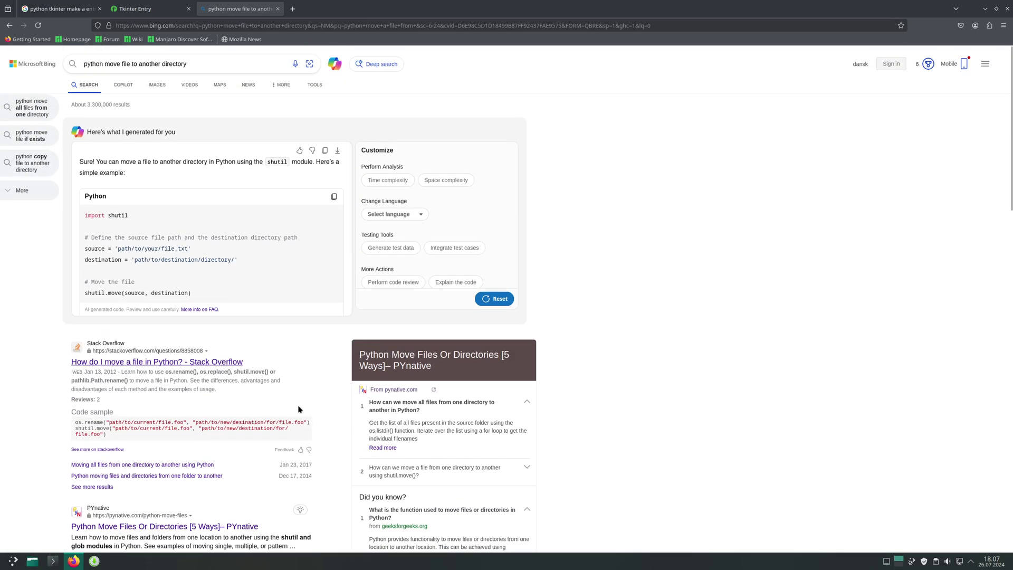
{"action": "scroll", "coordinate": [301, 410], "scroll_direction": "down", "scroll_amount": 2}
{"action": "scroll", "coordinate": [301, 410], "scroll_direction": "down", "scroll_amount": 1}
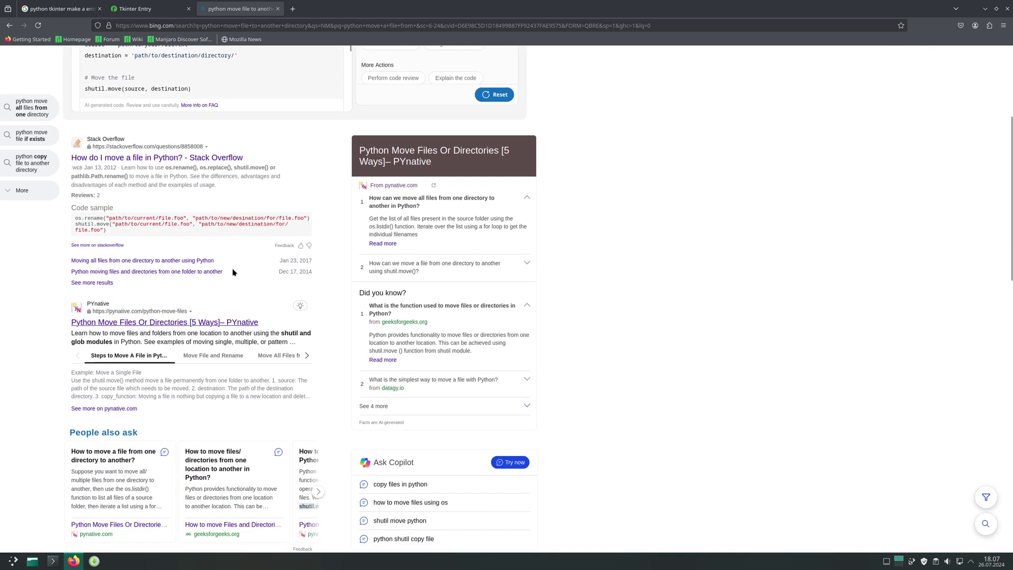
- Open a move-file result and two GeeksforGeeks move/copy articles in background tabs
{"action": "middle_click", "coordinate": [169, 152]}
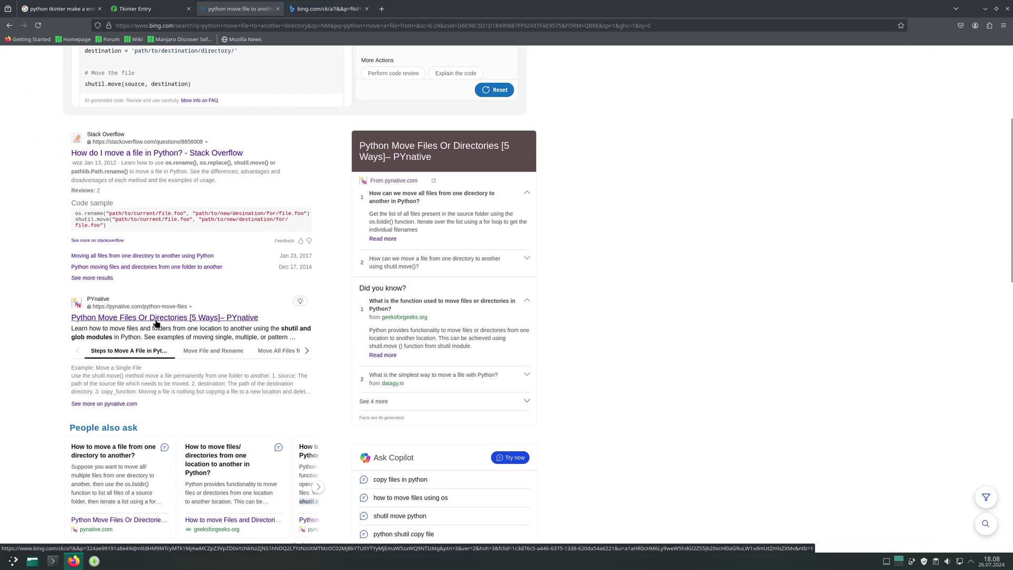
{"action": "scroll", "coordinate": [156, 319], "scroll_direction": "down", "scroll_amount": 1}
{"action": "scroll", "coordinate": [156, 320], "scroll_direction": "down", "scroll_amount": 4}
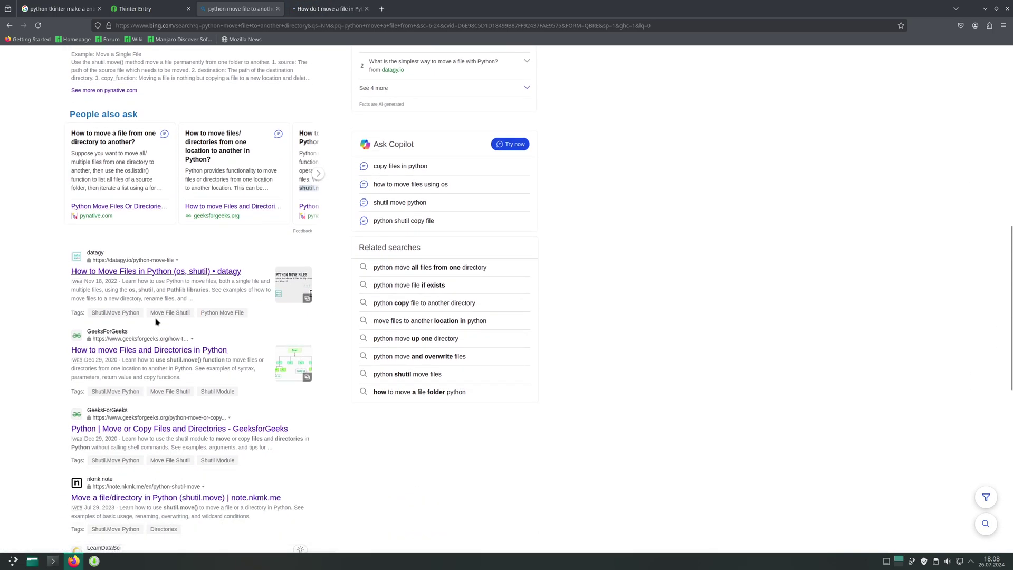
{"action": "middle_click", "coordinate": [154, 349]}
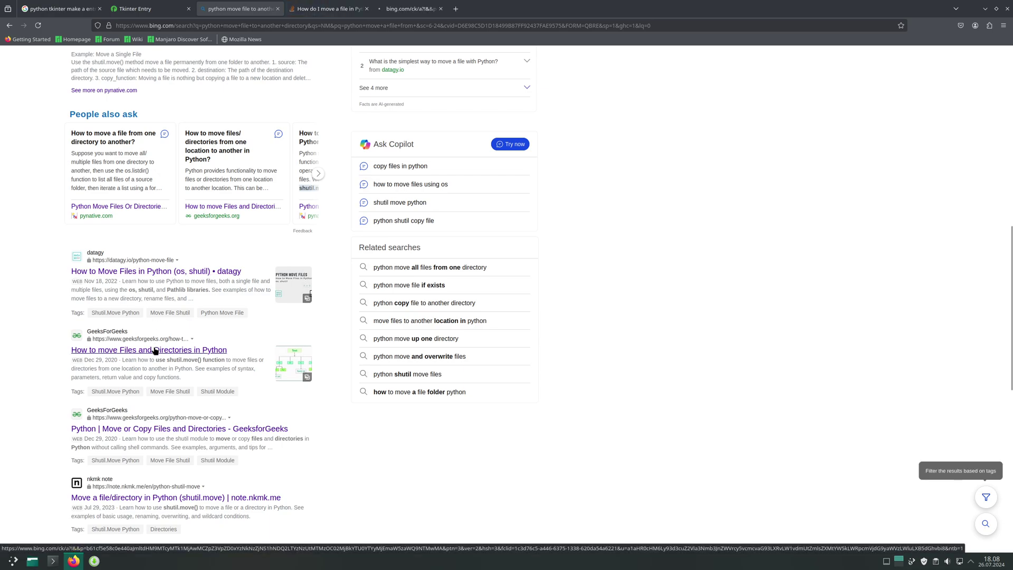
{"action": "middle_click", "coordinate": [157, 429]}
{"action": "scroll", "coordinate": [155, 430], "scroll_direction": "down", "scroll_amount": 2}
{"action": "scroll", "coordinate": [156, 380], "scroll_direction": "up", "scroll_amount": 5}
{"action": "scroll", "coordinate": [154, 329], "scroll_direction": "up", "scroll_amount": 8}
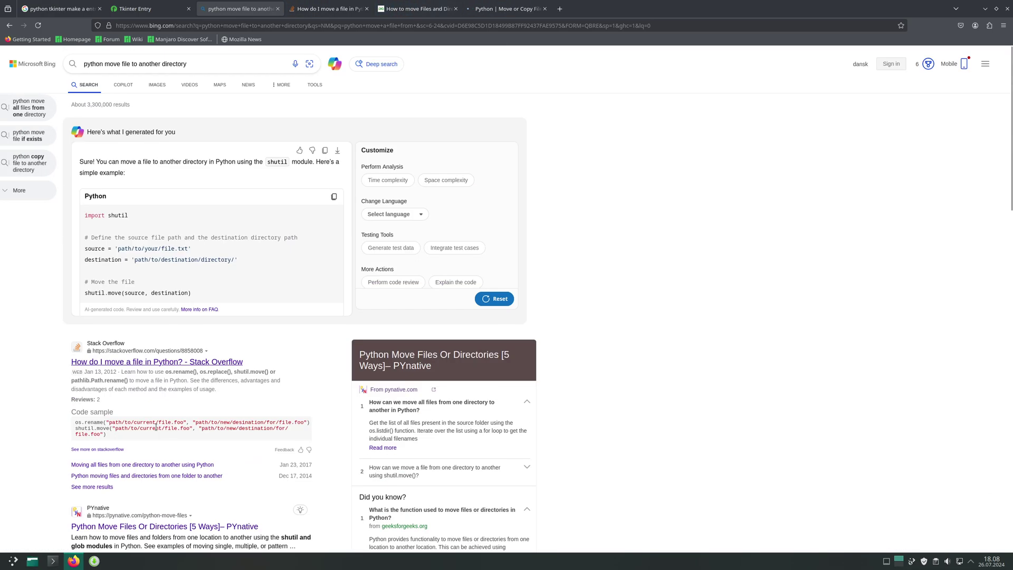
{"action": "scroll", "coordinate": [180, 238], "scroll_direction": "down", "scroll_amount": 1}
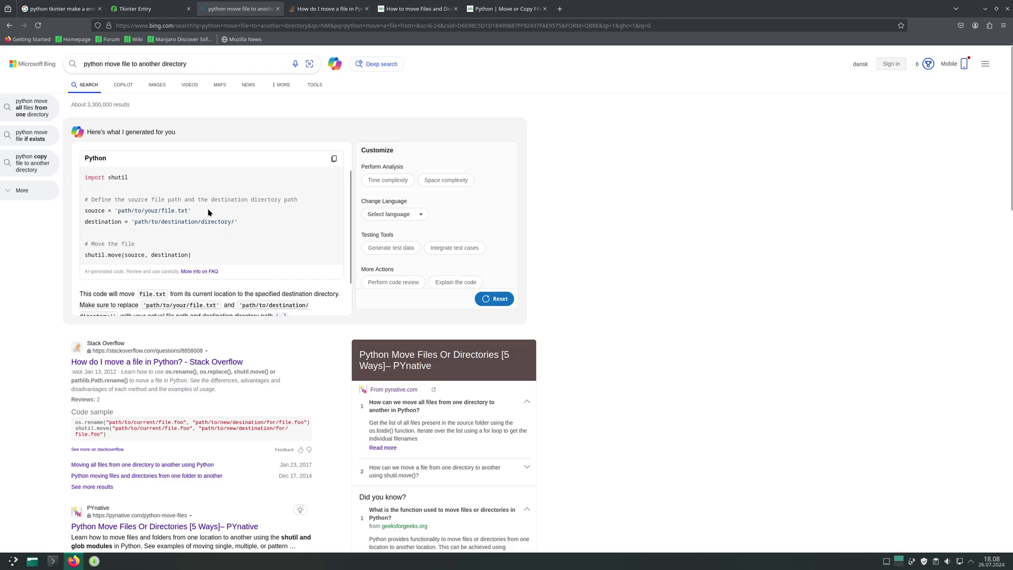
{"action": "scroll", "coordinate": [209, 213], "scroll_direction": "down", "scroll_amount": 1}
{"action": "scroll", "coordinate": [209, 213], "scroll_direction": "down", "scroll_amount": 1}
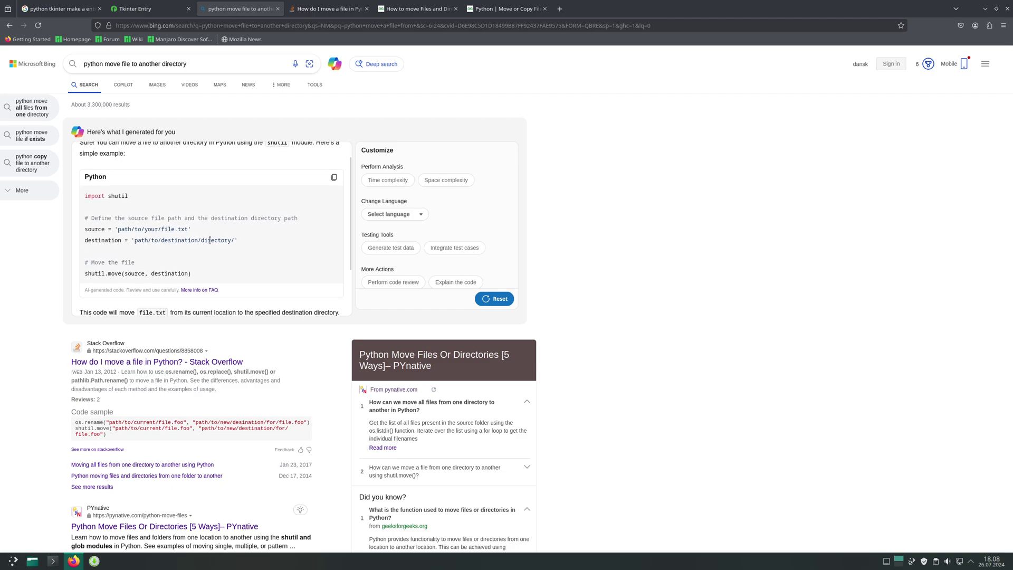
{"action": "scroll", "coordinate": [209, 239], "scroll_direction": "down", "scroll_amount": 3}
{"action": "scroll", "coordinate": [240, 329], "scroll_direction": "down", "scroll_amount": 3}
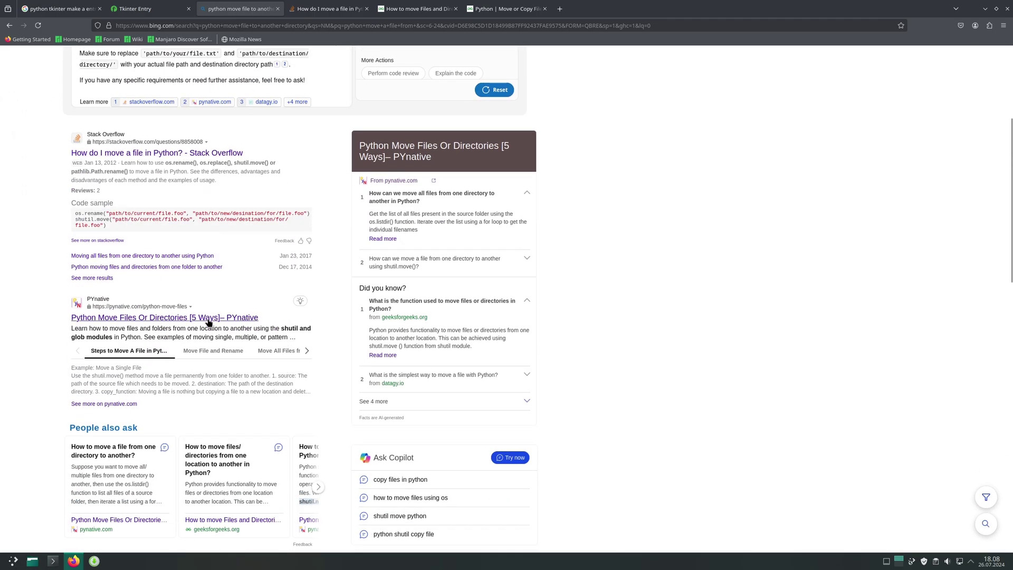
{"action": "scroll", "coordinate": [130, 219], "scroll_direction": "down", "scroll_amount": 5}
{"action": "scroll", "coordinate": [159, 277], "scroll_direction": "down", "scroll_amount": 5}
{"action": "scroll", "coordinate": [212, 332], "scroll_direction": "down", "scroll_amount": 4}
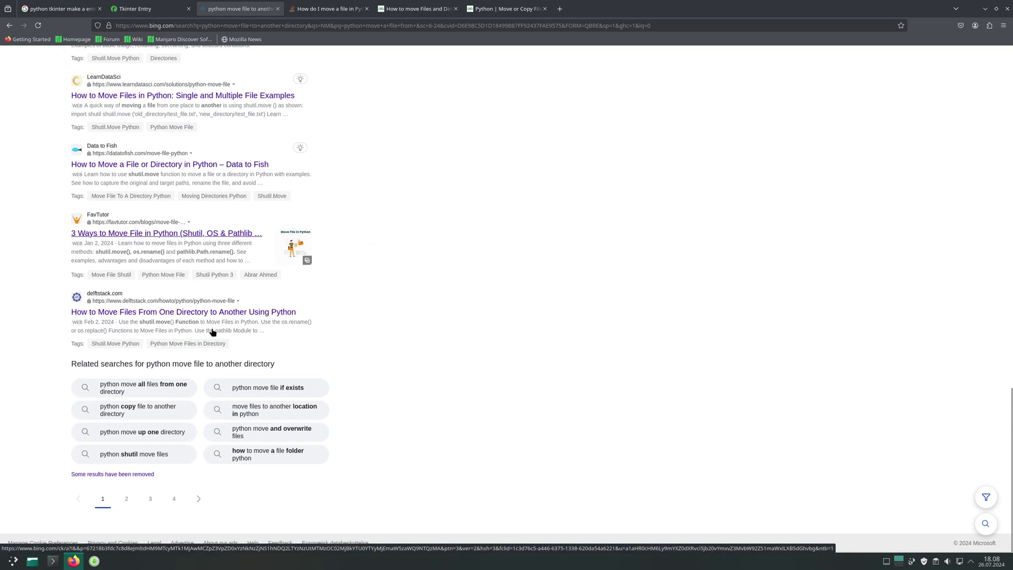
{"action": "scroll", "coordinate": [212, 331], "scroll_direction": "up", "scroll_amount": 5}
{"action": "scroll", "coordinate": [213, 331], "scroll_direction": "up", "scroll_amount": 5}
{"action": "scroll", "coordinate": [212, 331], "scroll_direction": "up", "scroll_amount": 4}
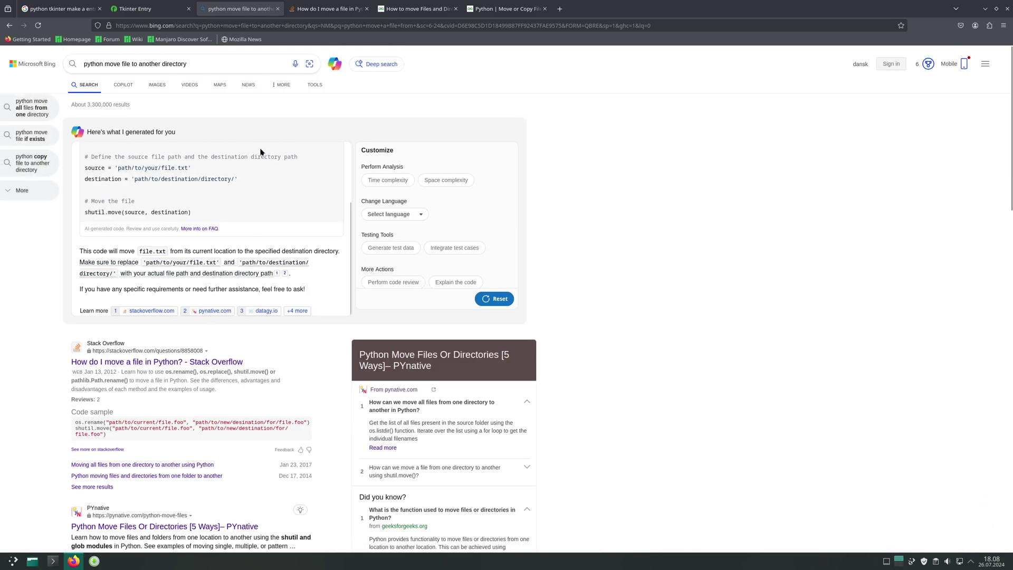
- Search Google for 'python move file to another directory', replacing the old query
{"action": "left_click", "coordinate": [189, 64]}
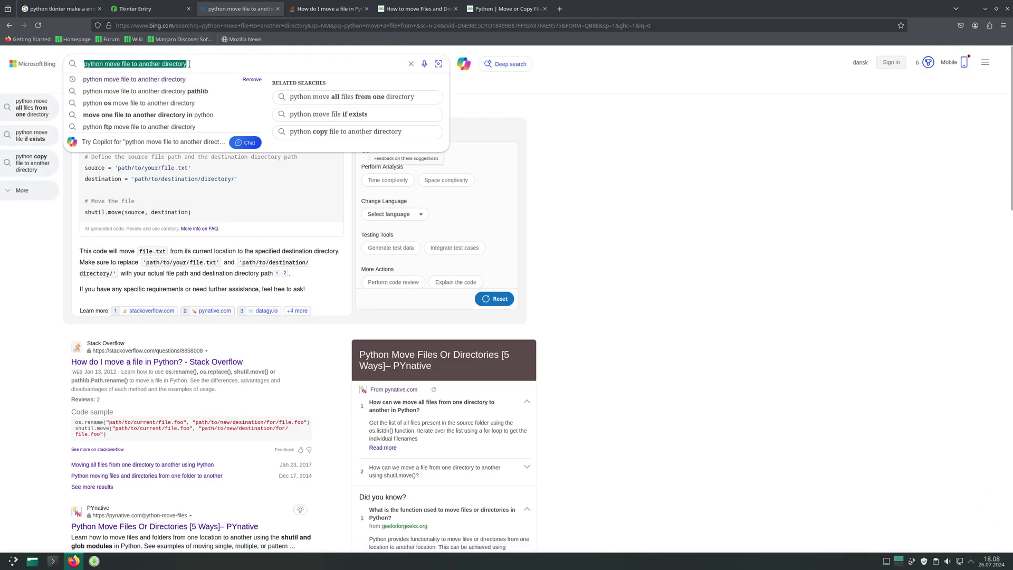
{"action": "left_click", "coordinate": [57, 9]}
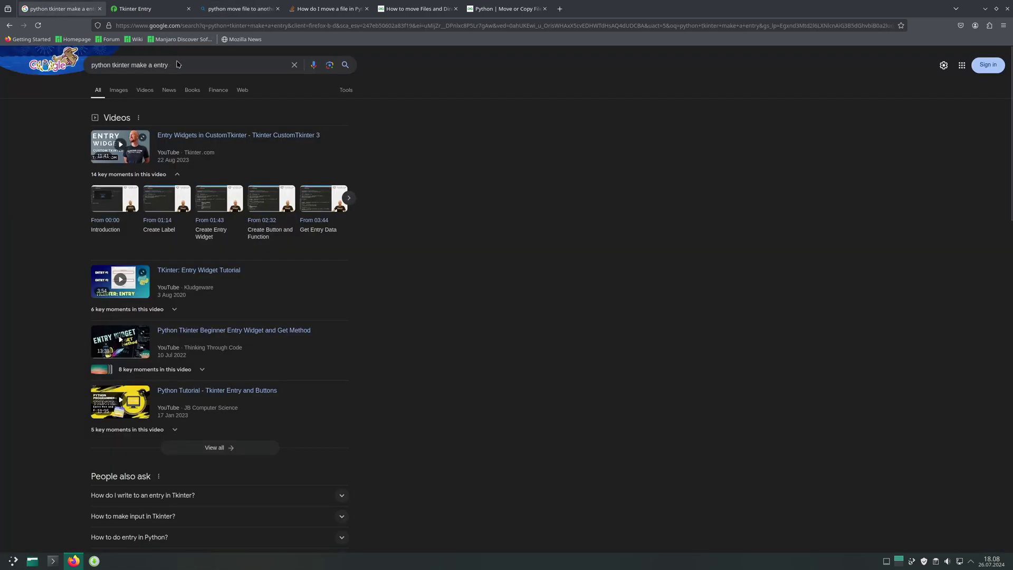
{"action": "left_click", "coordinate": [178, 64]}
{"action": "key", "text": "ctrl+a"}
{"action": "type", "text": "python move file to another directory"}
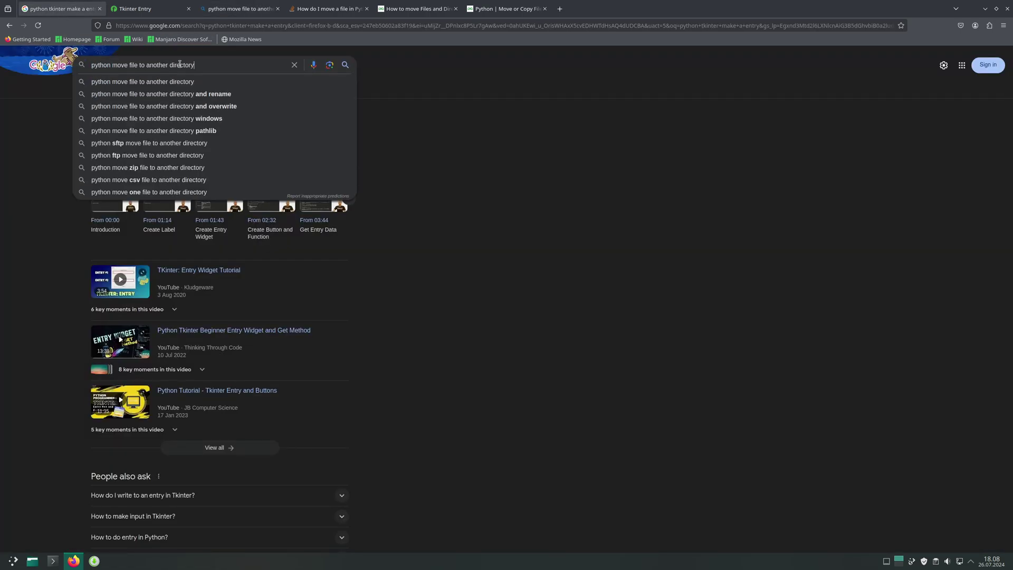
{"action": "key", "text": "Return"}
{"action": "scroll", "coordinate": [528, 251], "scroll_direction": "down", "scroll_amount": 2}
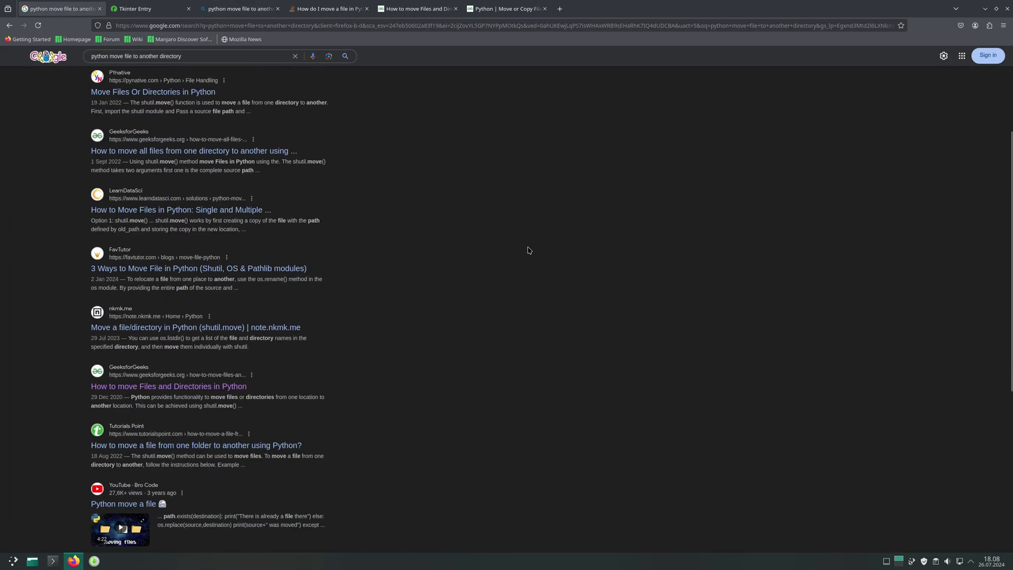
{"action": "scroll", "coordinate": [528, 250], "scroll_direction": "up", "scroll_amount": 3}
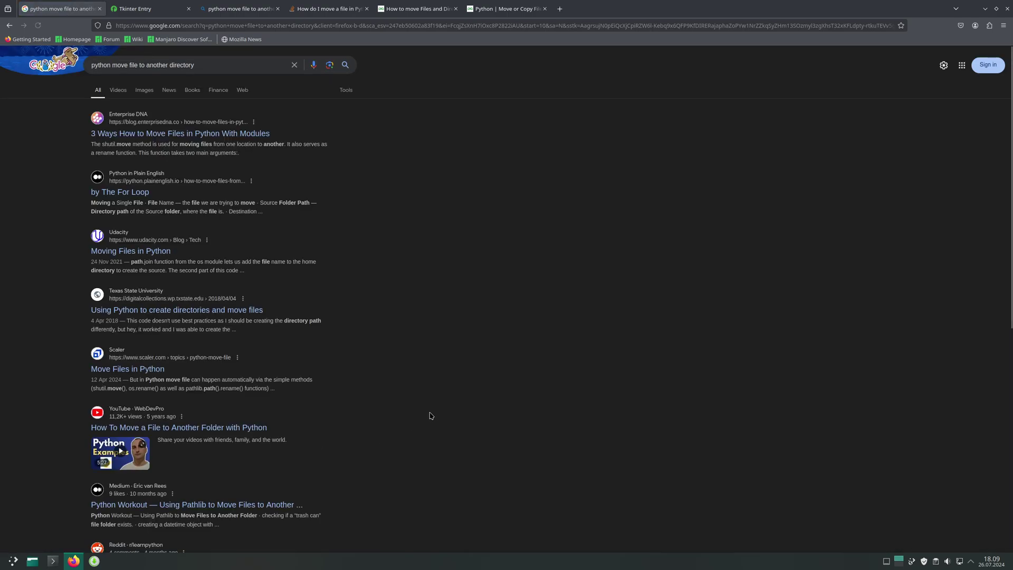
- Open the answer's datagy, freeCodeCamp and Stack Overflow source articles in new tabs
{"action": "key", "text": "ctrl+3"}
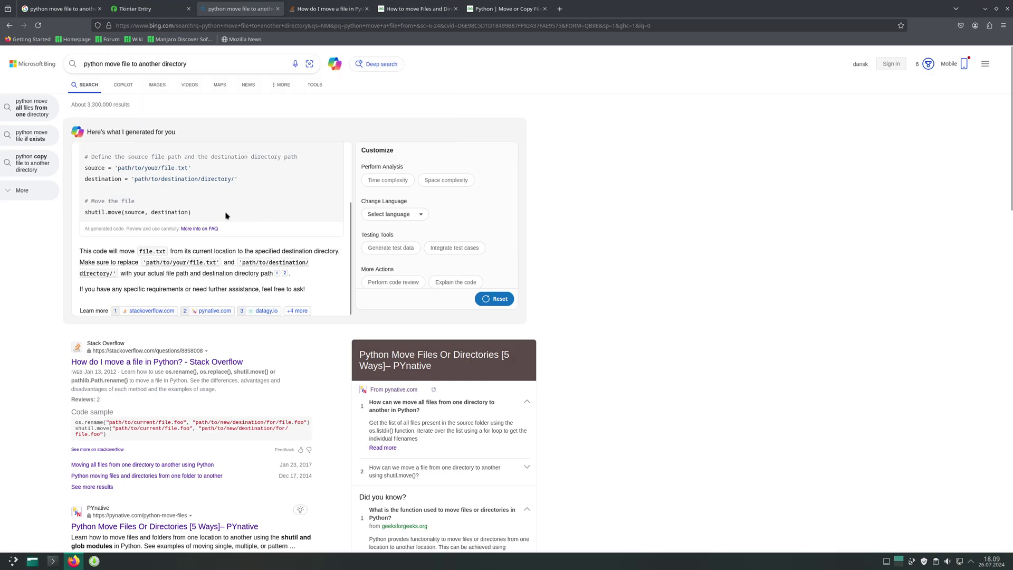
{"action": "scroll", "coordinate": [226, 215], "scroll_direction": "down", "scroll_amount": 2}
{"action": "scroll", "coordinate": [237, 214], "scroll_direction": "up", "scroll_amount": 2}
{"action": "scroll", "coordinate": [216, 214], "scroll_direction": "up", "scroll_amount": 1}
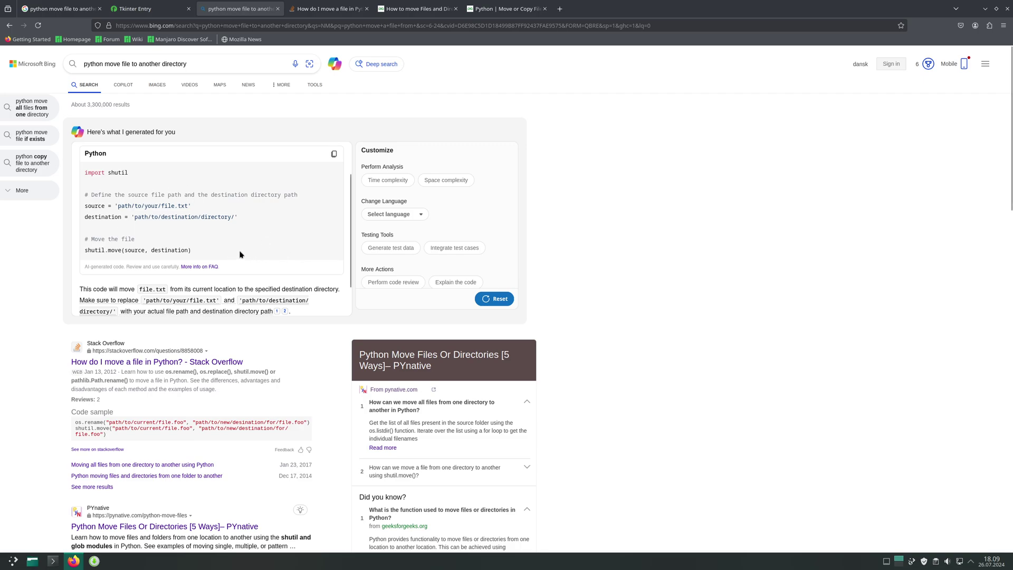
{"action": "scroll", "coordinate": [241, 255], "scroll_direction": "down", "scroll_amount": 2}
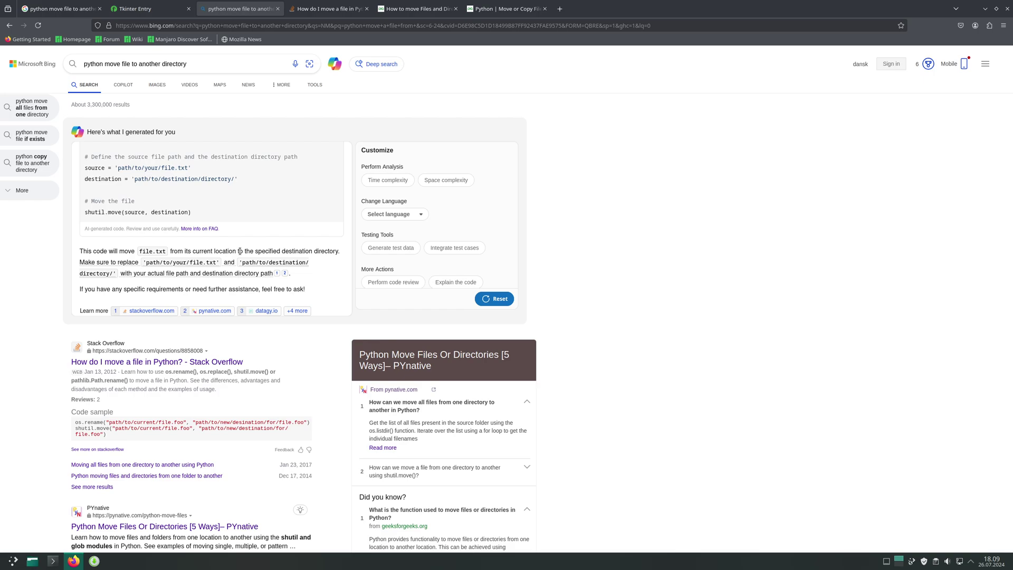
{"action": "scroll", "coordinate": [241, 251], "scroll_direction": "down", "scroll_amount": 3}
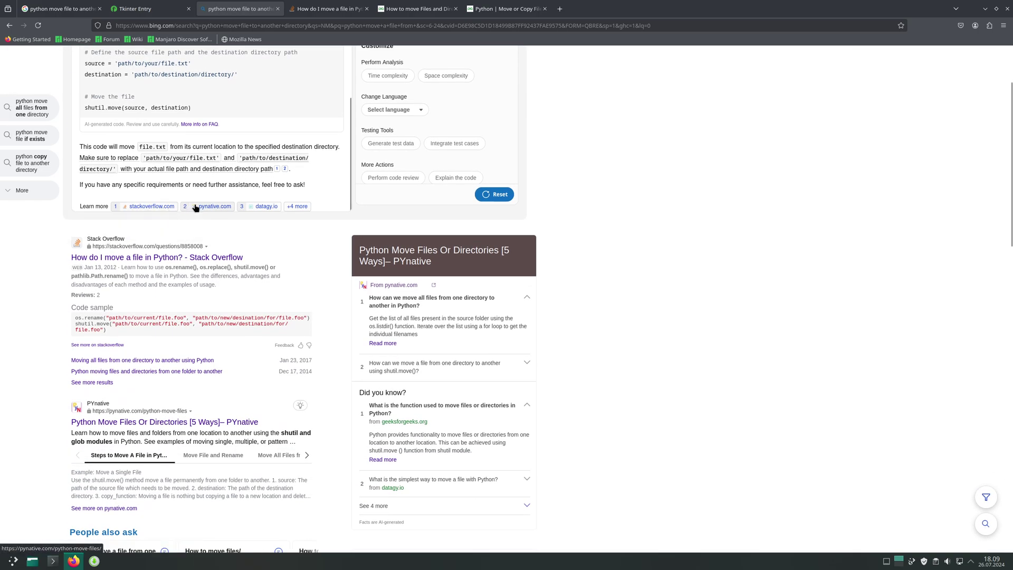
{"action": "middle_click", "coordinate": [262, 206]}
{"action": "left_click", "coordinate": [297, 206]}
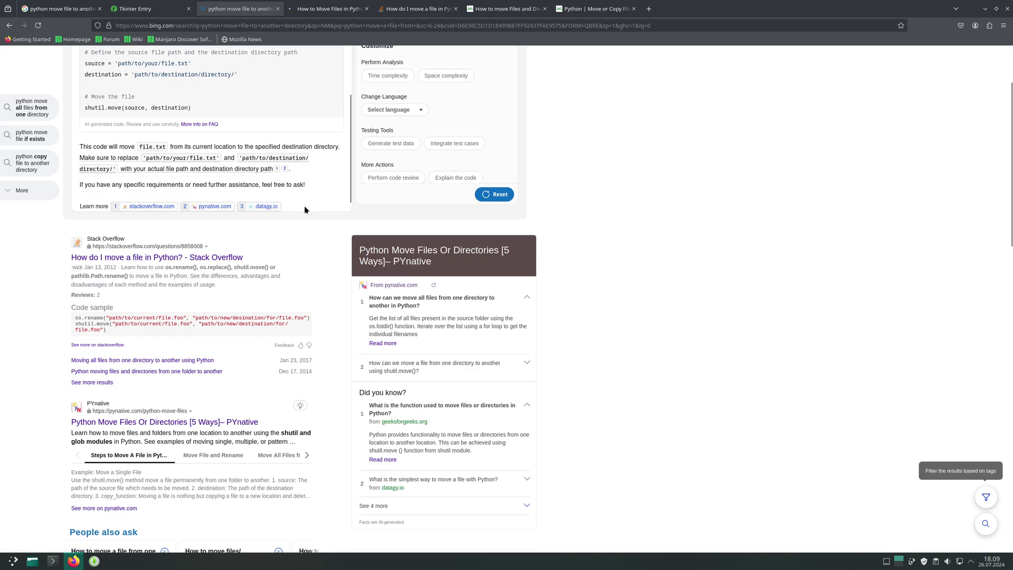
{"action": "scroll", "coordinate": [305, 208], "scroll_direction": "down", "scroll_amount": 3}
{"action": "scroll", "coordinate": [305, 209], "scroll_direction": "up", "scroll_amount": 6}
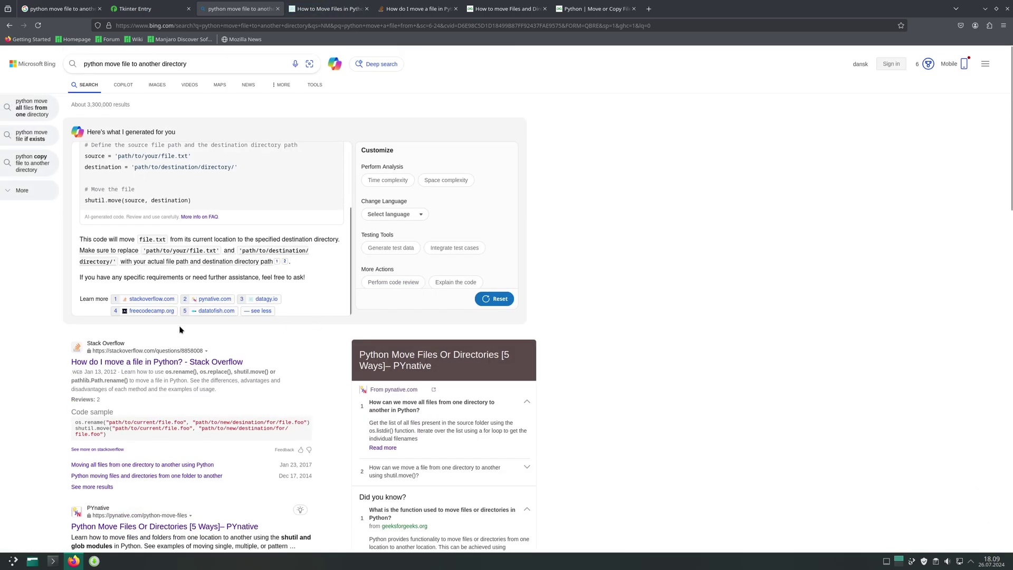
{"action": "middle_click", "coordinate": [153, 311]}
{"action": "middle_click", "coordinate": [150, 300]}
- Read the datagy and freeCodeCamp articles, dismissing their cookie banners, then close freeCodeCamp
{"action": "key", "text": "ctrl+Tab"}
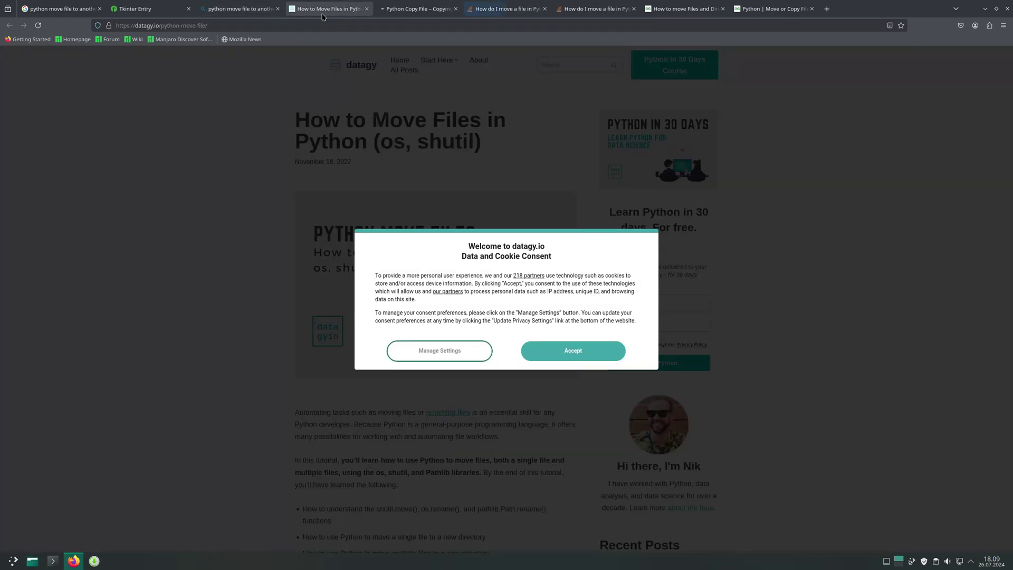
{"action": "left_click", "coordinate": [592, 353]}
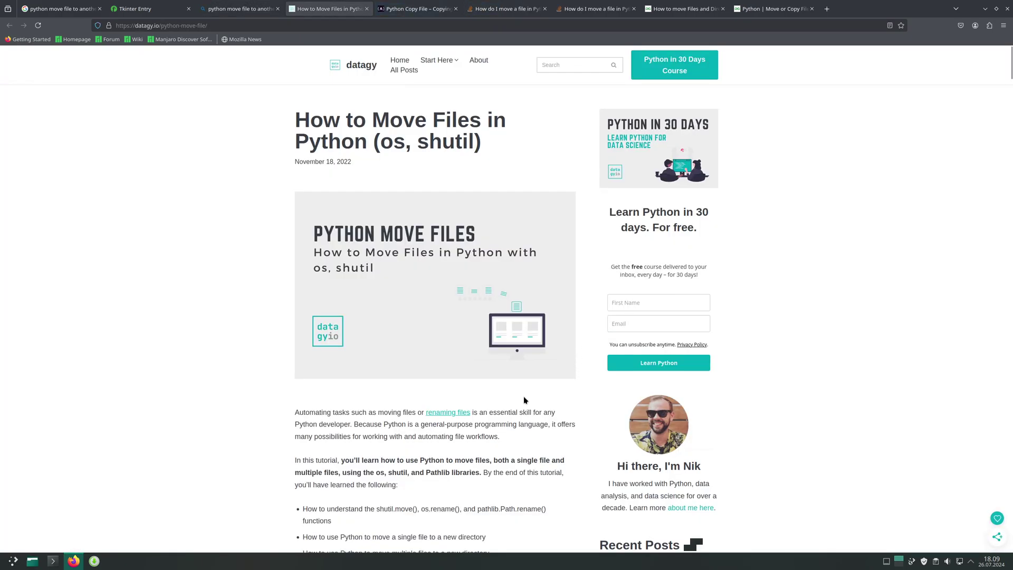
{"action": "scroll", "coordinate": [237, 371], "scroll_direction": "down", "scroll_amount": 5}
{"action": "scroll", "coordinate": [236, 371], "scroll_direction": "down", "scroll_amount": 5}
{"action": "scroll", "coordinate": [236, 370], "scroll_direction": "down", "scroll_amount": 4}
{"action": "scroll", "coordinate": [237, 371], "scroll_direction": "down", "scroll_amount": 2}
{"action": "scroll", "coordinate": [237, 371], "scroll_direction": "down", "scroll_amount": 4}
{"action": "scroll", "coordinate": [237, 371], "scroll_direction": "down", "scroll_amount": 4}
{"action": "scroll", "coordinate": [236, 371], "scroll_direction": "down", "scroll_amount": 4}
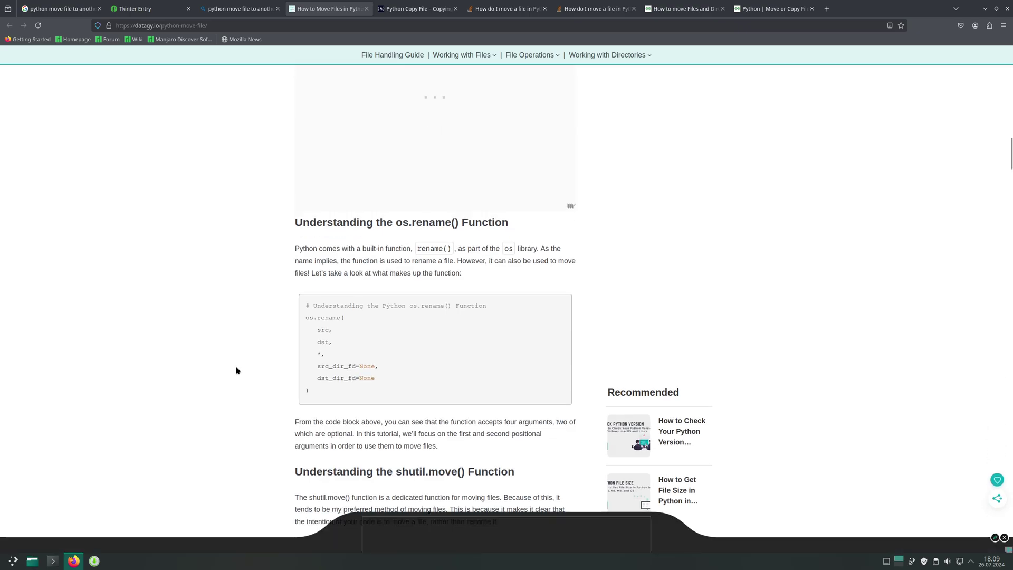
{"action": "scroll", "coordinate": [237, 370], "scroll_direction": "down", "scroll_amount": 2}
{"action": "scroll", "coordinate": [237, 371], "scroll_direction": "down", "scroll_amount": 5}
{"action": "scroll", "coordinate": [237, 370], "scroll_direction": "down", "scroll_amount": 5}
{"action": "scroll", "coordinate": [236, 371], "scroll_direction": "down", "scroll_amount": 2}
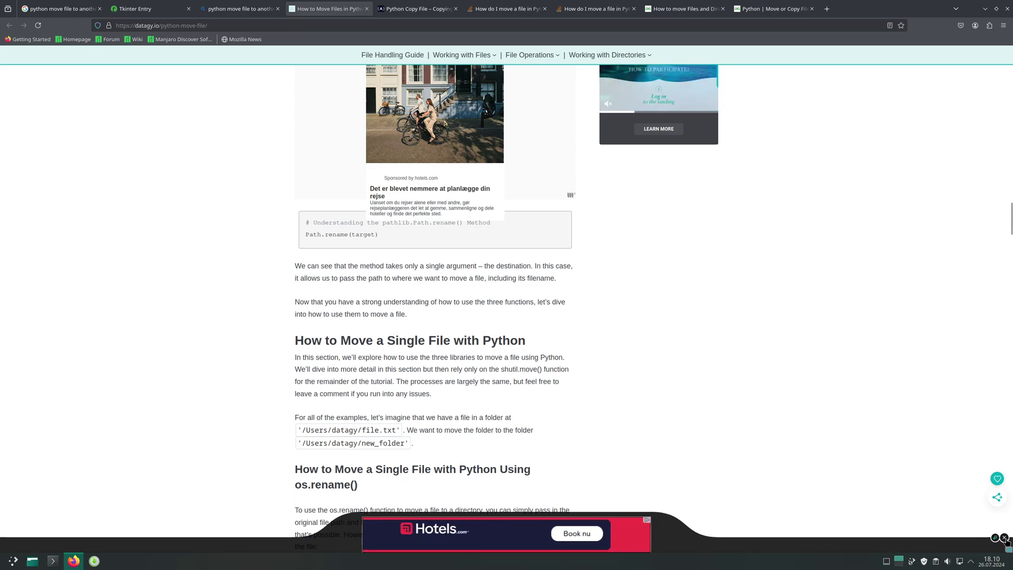
{"action": "scroll", "coordinate": [634, 405], "scroll_direction": "down", "scroll_amount": 5}
{"action": "scroll", "coordinate": [634, 405], "scroll_direction": "down", "scroll_amount": 5}
{"action": "left_click", "coordinate": [333, 8]}
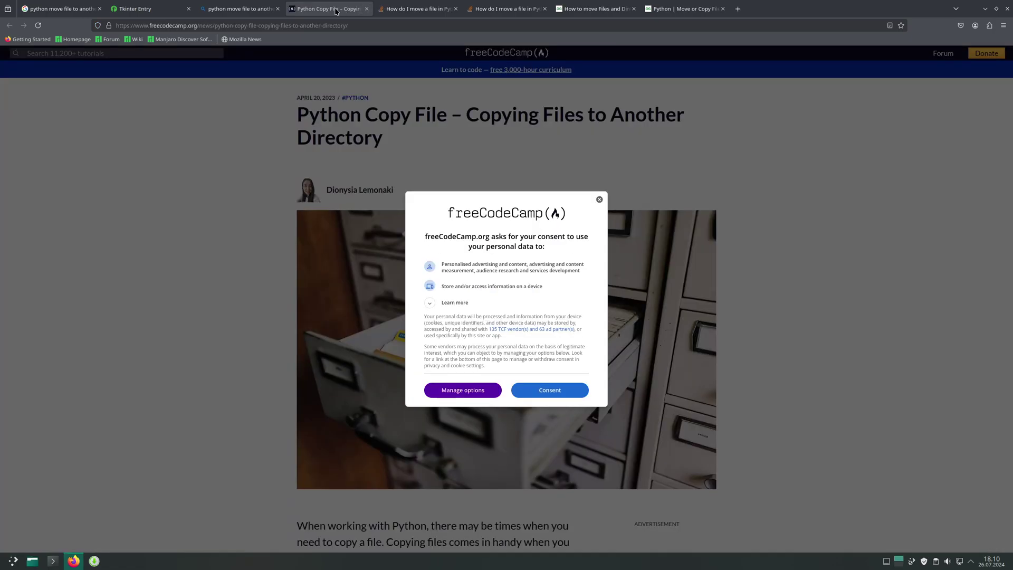
{"action": "left_click", "coordinate": [549, 390]}
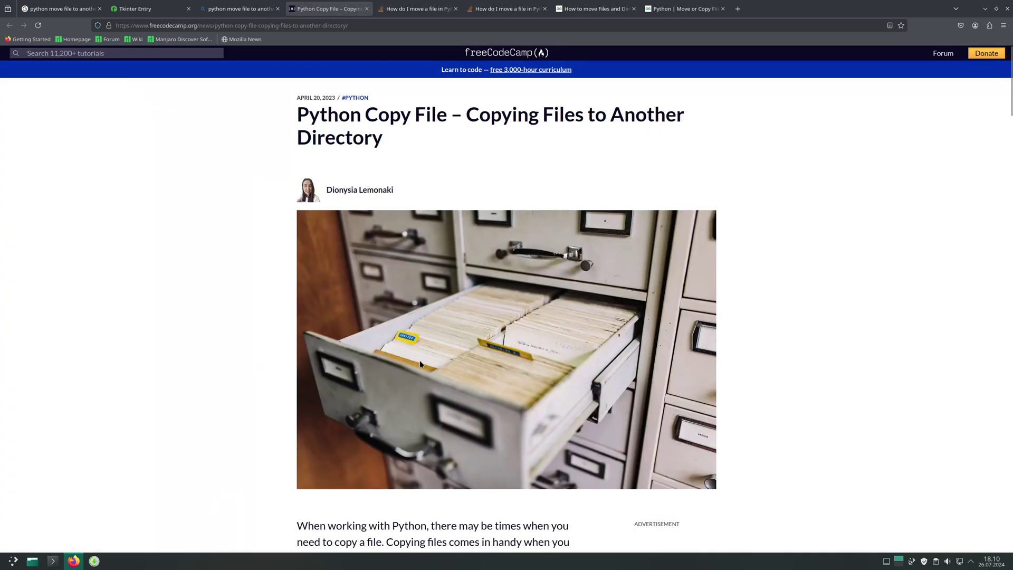
{"action": "scroll", "coordinate": [261, 372], "scroll_direction": "down", "scroll_amount": 5}
{"action": "scroll", "coordinate": [245, 374], "scroll_direction": "down", "scroll_amount": 8}
{"action": "scroll", "coordinate": [243, 375], "scroll_direction": "down", "scroll_amount": 5}
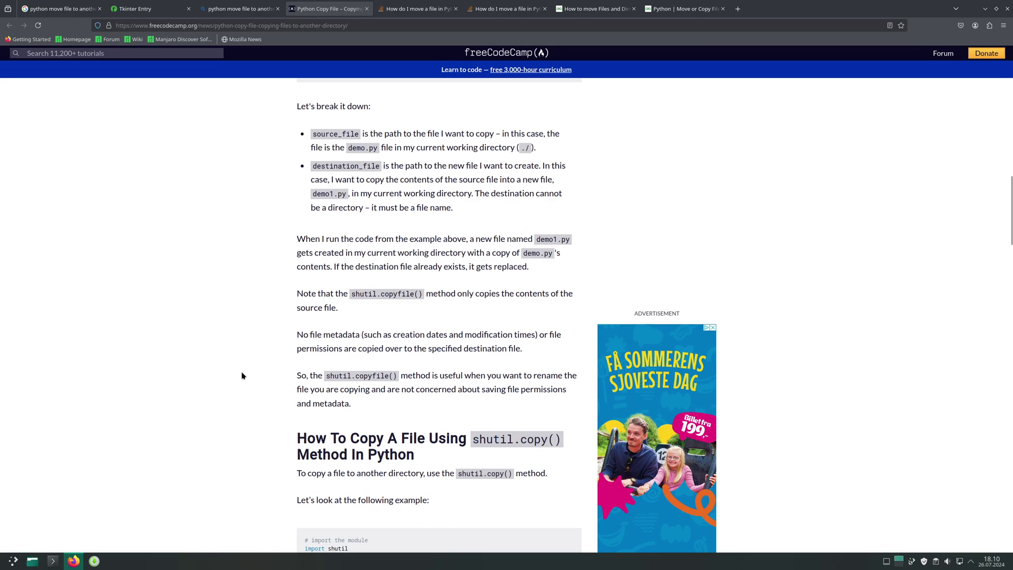
{"action": "scroll", "coordinate": [242, 375], "scroll_direction": "down", "scroll_amount": 5}
{"action": "scroll", "coordinate": [243, 376], "scroll_direction": "down", "scroll_amount": 8}
{"action": "scroll", "coordinate": [243, 375], "scroll_direction": "down", "scroll_amount": 8}
{"action": "scroll", "coordinate": [243, 375], "scroll_direction": "down", "scroll_amount": 5}
{"action": "key", "text": "Home"}
{"action": "left_click", "coordinate": [366, 8]}
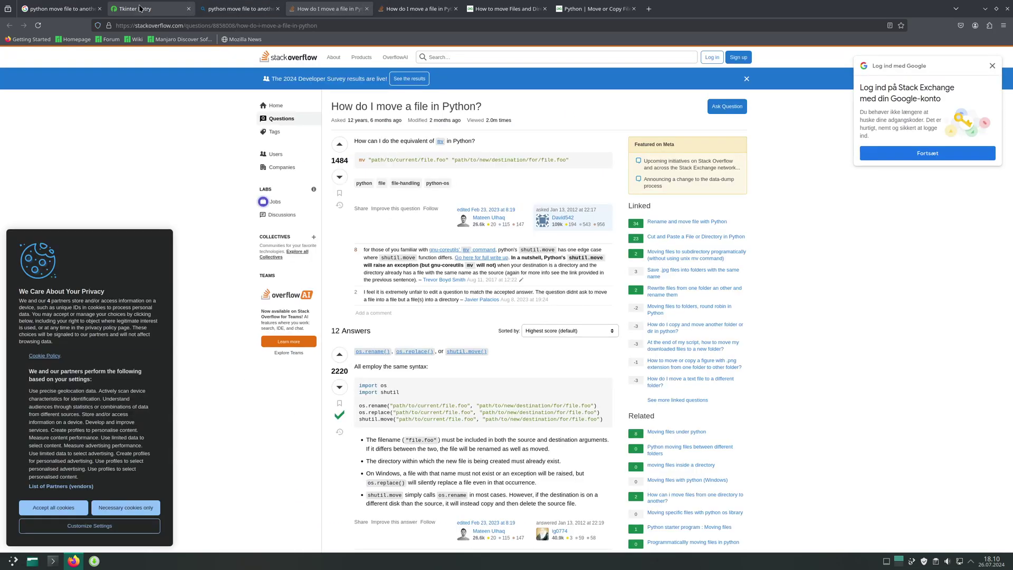
- Restore and re-maximize the browser window twice
{"action": "left_click", "coordinate": [62, 9]}
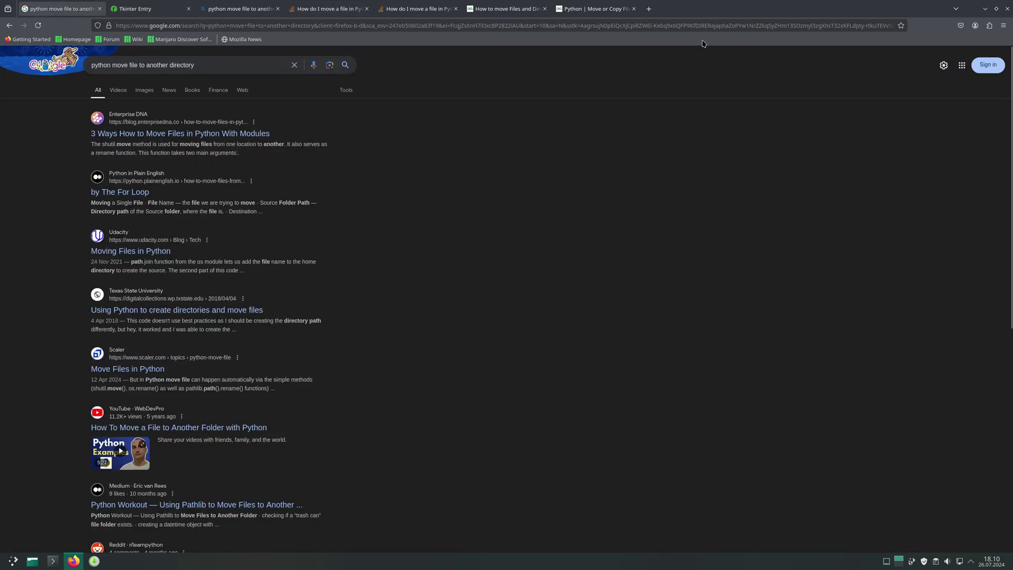
{"action": "double_click", "coordinate": [703, 15]}
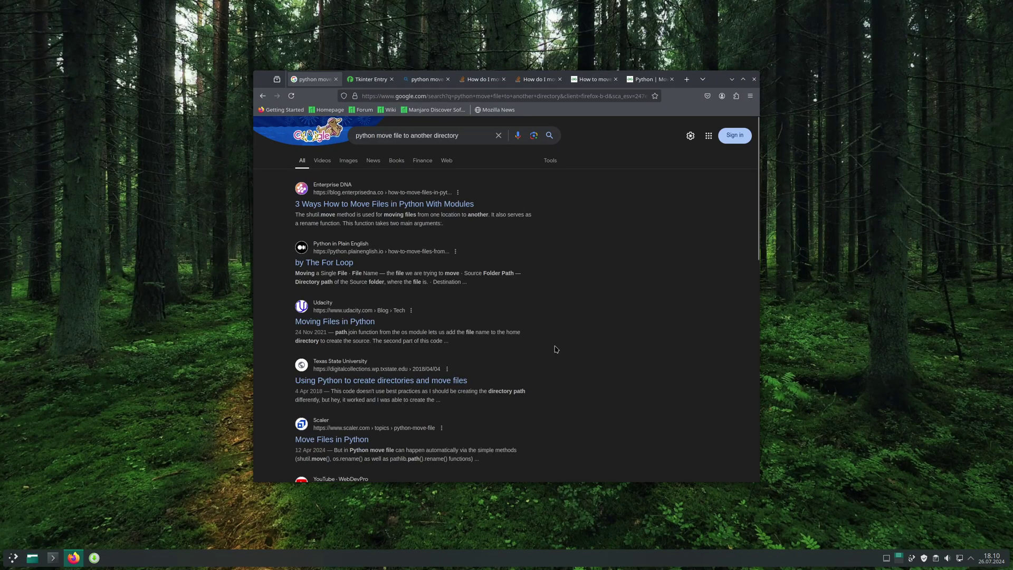
{"action": "left_click", "coordinate": [743, 78]}
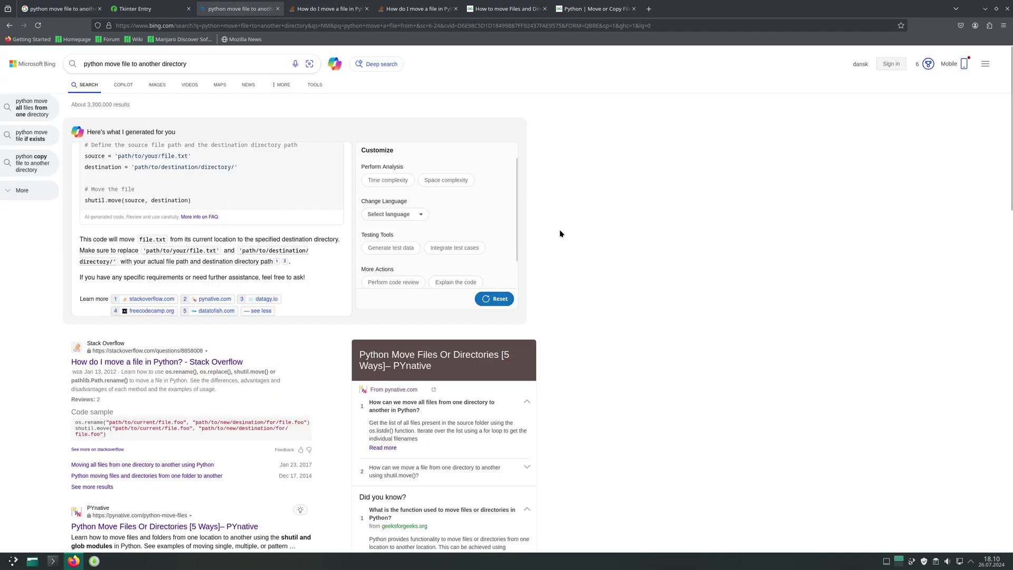
{"action": "left_click", "coordinate": [996, 8]}
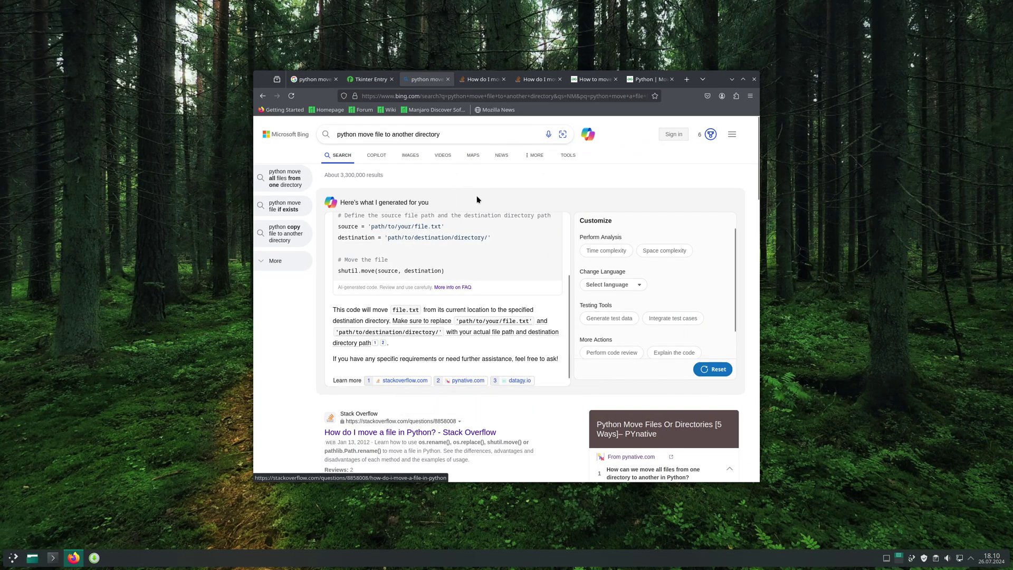
{"action": "double_click", "coordinate": [743, 80]}
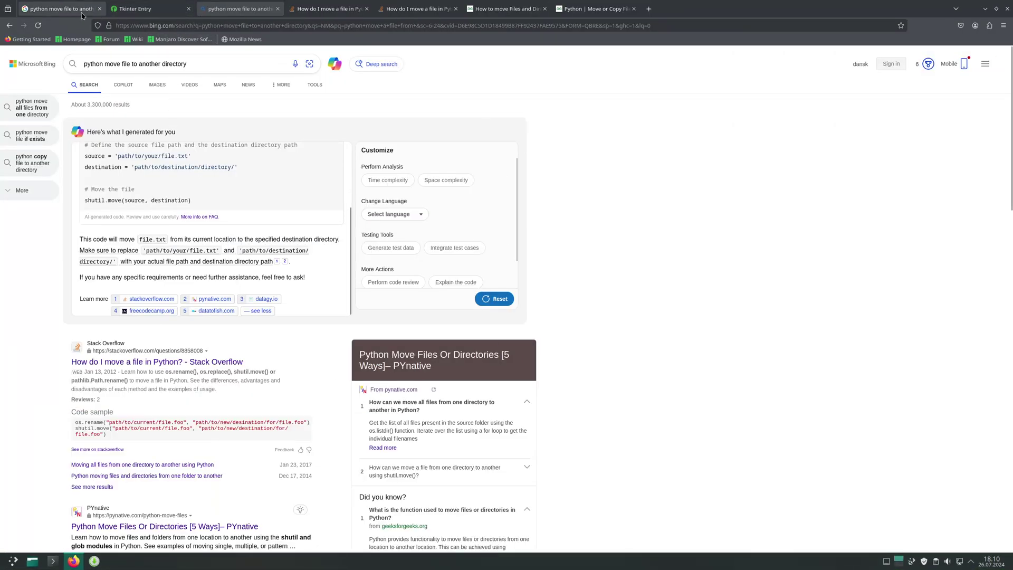
- Drag the Bing results tab out into its own window
{"action": "left_click", "coordinate": [59, 8]}
{"action": "left_click", "coordinate": [248, 8]}
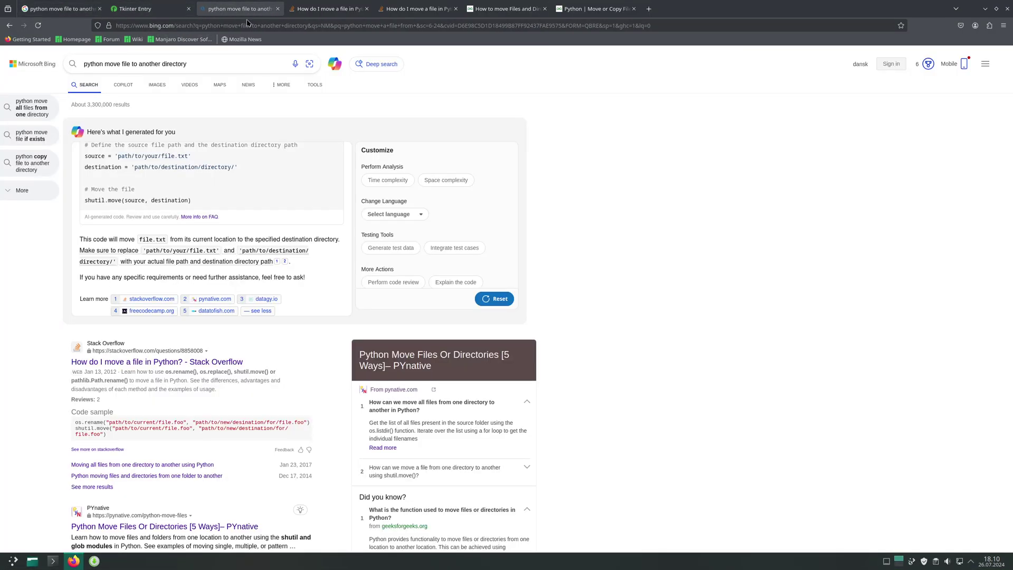
{"action": "left_click_drag", "start_coordinate": [242, 9], "coordinate": [1002, 207]}
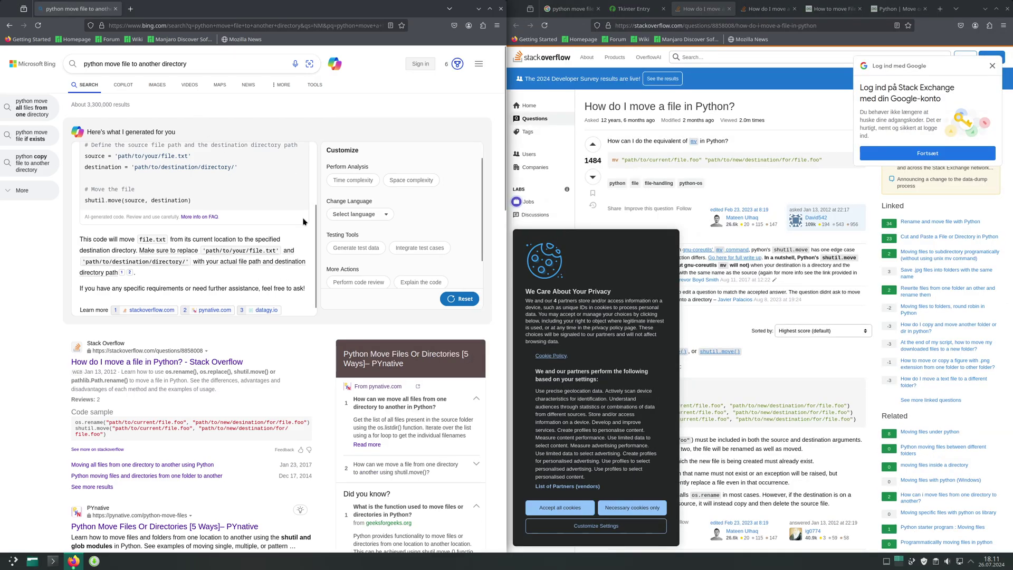
- Snap the other window to the right half and browse Bing's Tools and More menus
{"action": "left_click", "coordinate": [570, 203]}
{"action": "scroll", "coordinate": [797, 296], "scroll_direction": "down", "scroll_amount": 5}
{"action": "scroll", "coordinate": [797, 296], "scroll_direction": "up", "scroll_amount": 10}
{"action": "scroll", "coordinate": [324, 329], "scroll_direction": "down", "scroll_amount": 10}
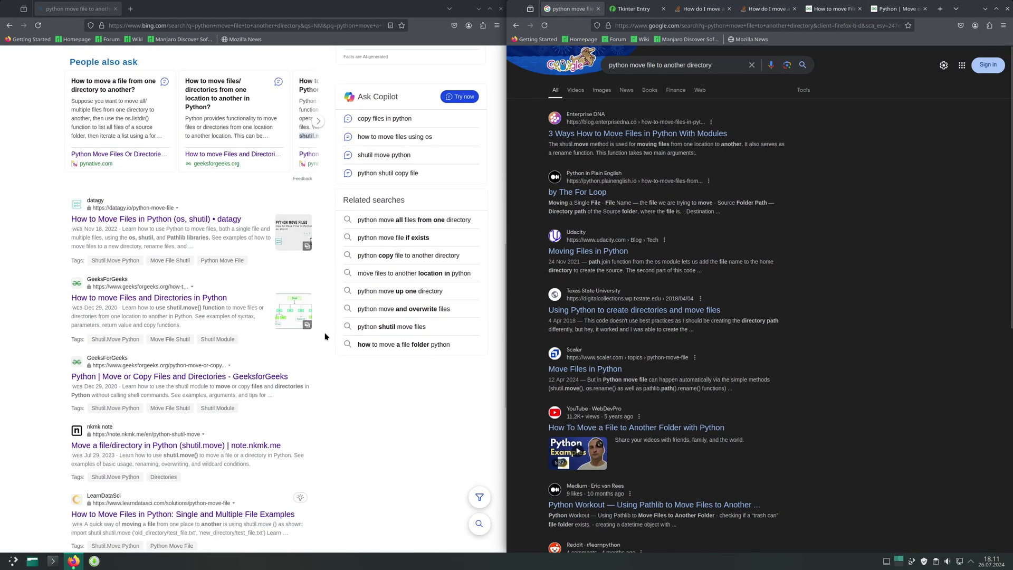
{"action": "scroll", "coordinate": [326, 337], "scroll_direction": "down", "scroll_amount": 5}
{"action": "scroll", "coordinate": [325, 336], "scroll_direction": "up", "scroll_amount": 15}
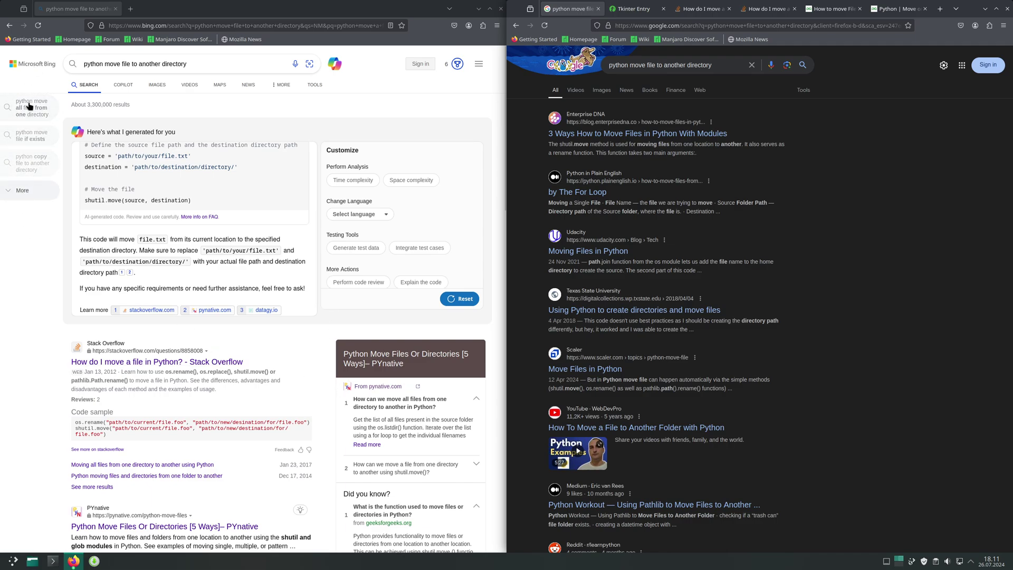
{"action": "left_click", "coordinate": [316, 85]}
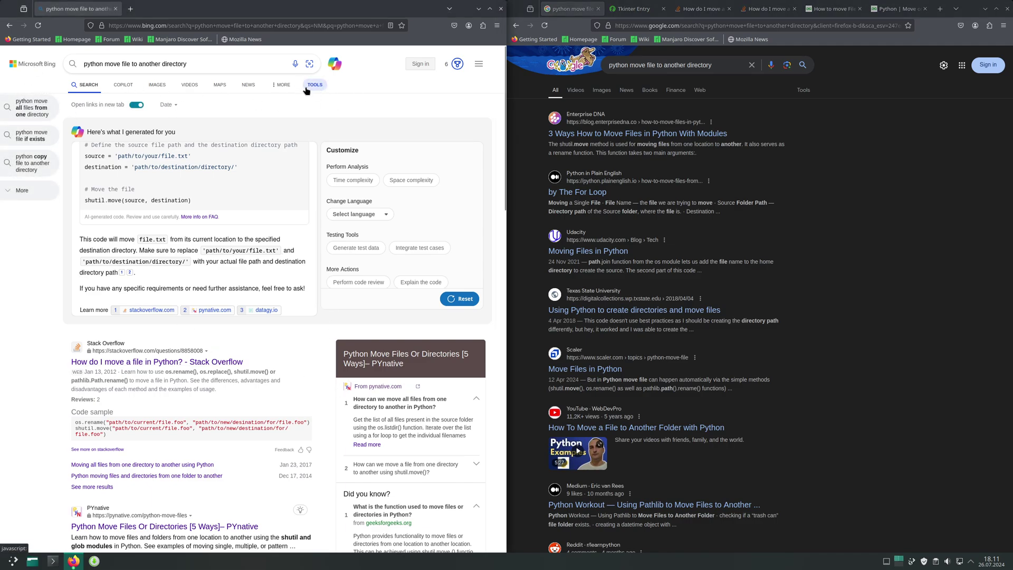
{"action": "left_click", "coordinate": [315, 84]}
{"action": "left_click", "coordinate": [282, 84]}
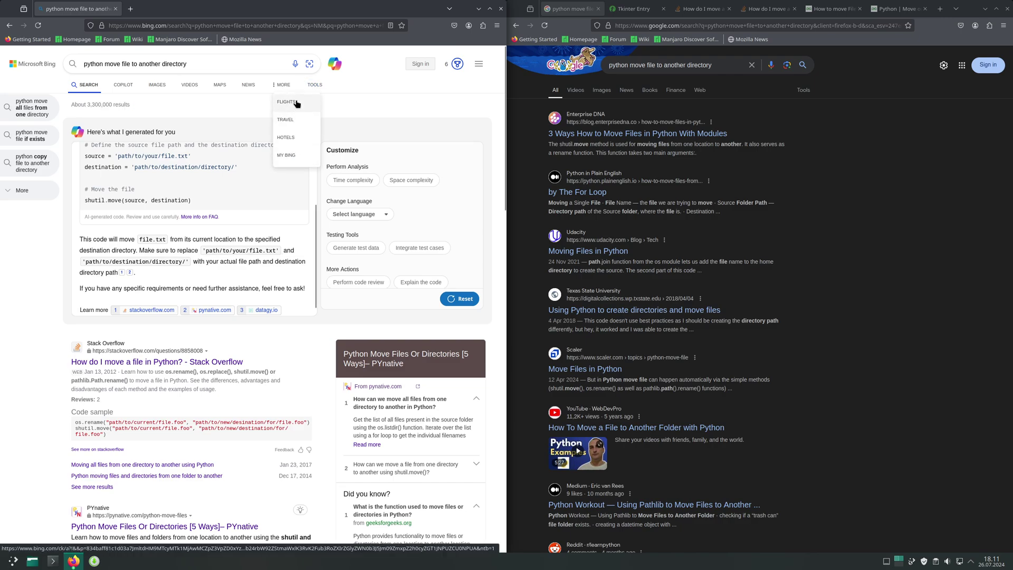
{"action": "left_click", "coordinate": [249, 114]}
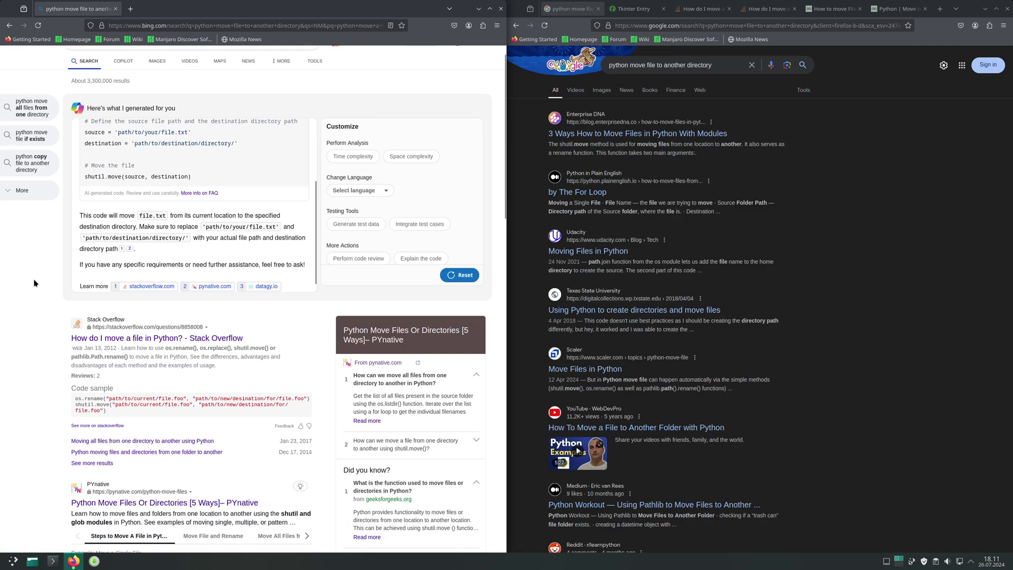
{"action": "scroll", "coordinate": [55, 269], "scroll_direction": "down", "scroll_amount": 3}
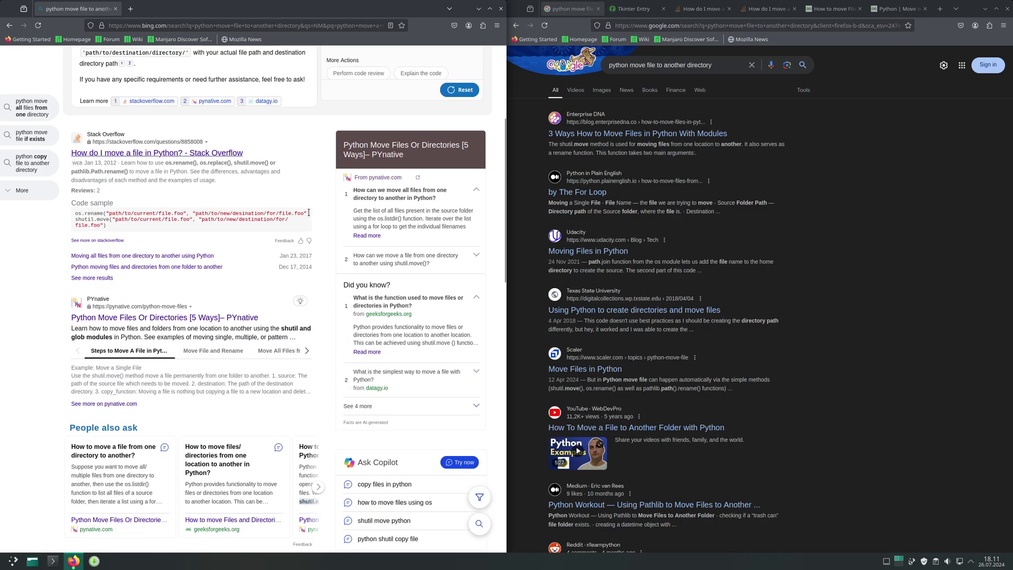
- Select the os.rename line of the Stack Overflow sample and ask Copilot about it
{"action": "left_click_drag", "start_coordinate": [308, 214], "coordinate": [82, 212]}
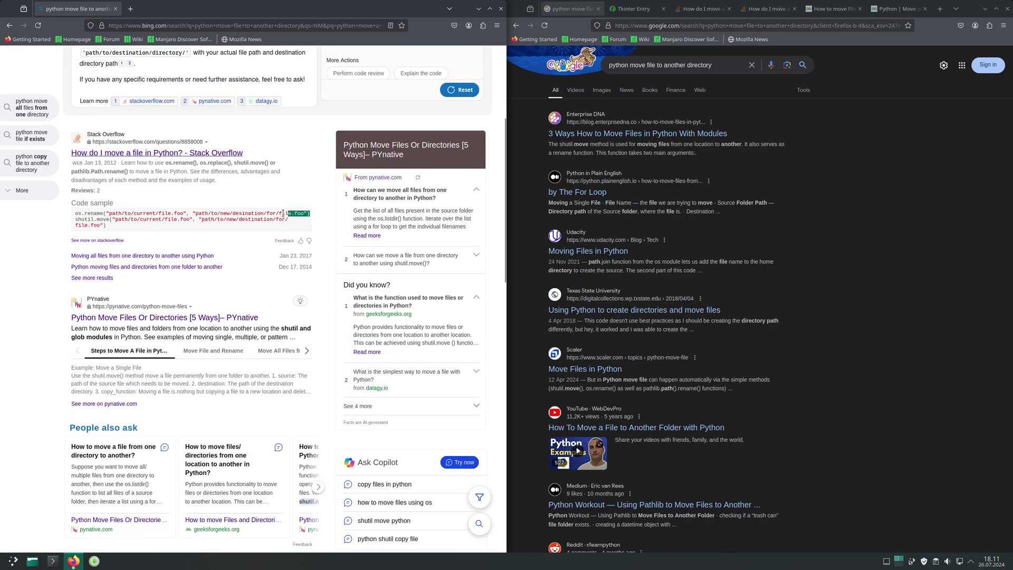
{"action": "left_click", "coordinate": [75, 216]}
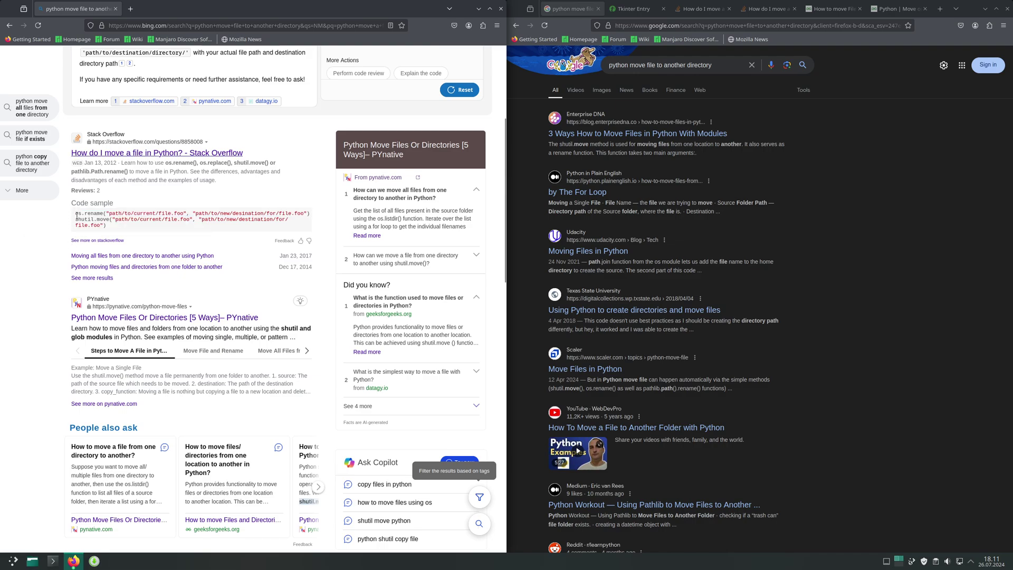
{"action": "left_click_drag", "start_coordinate": [75, 214], "coordinate": [311, 214]}
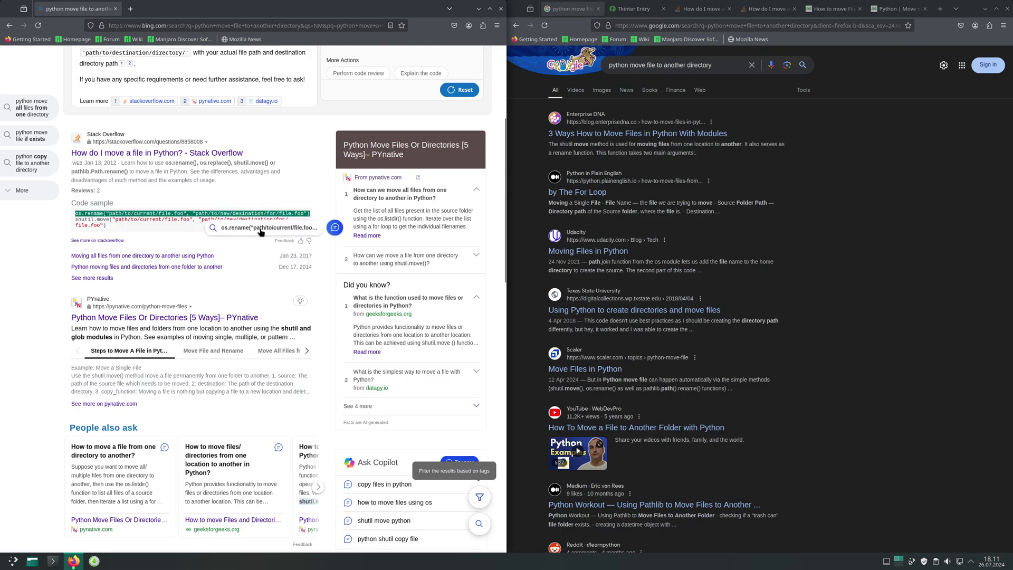
{"action": "left_click", "coordinate": [336, 228]}
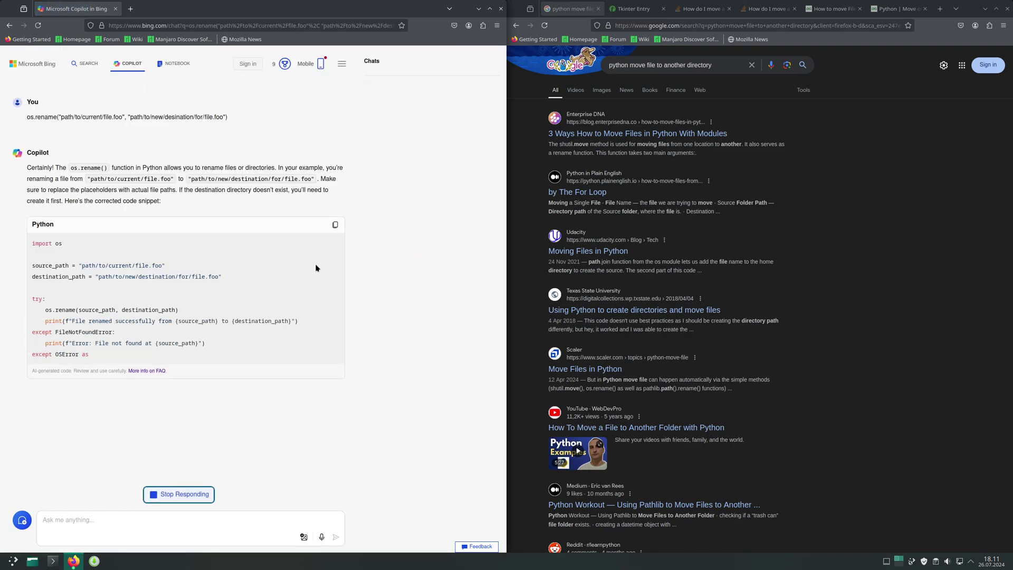
- Go back from Copilot to the Bing results for 'python move file to another directory'
{"action": "left_click", "coordinate": [10, 25]}
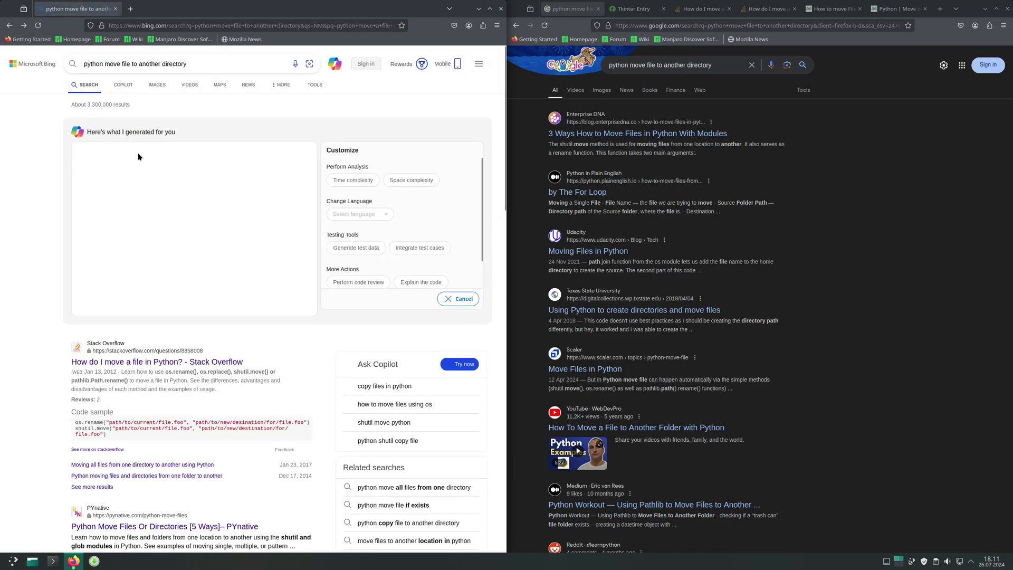
{"action": "scroll", "coordinate": [70, 248], "scroll_direction": "down", "scroll_amount": 4}
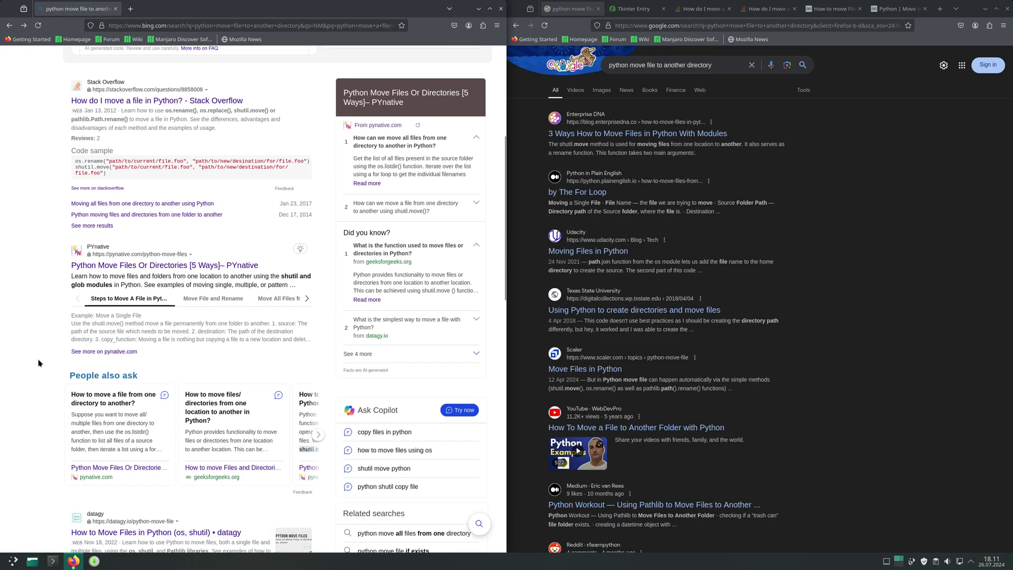
{"action": "scroll", "coordinate": [39, 363], "scroll_direction": "up", "scroll_amount": 4}
{"action": "scroll", "coordinate": [762, 353], "scroll_direction": "down", "scroll_amount": 10}
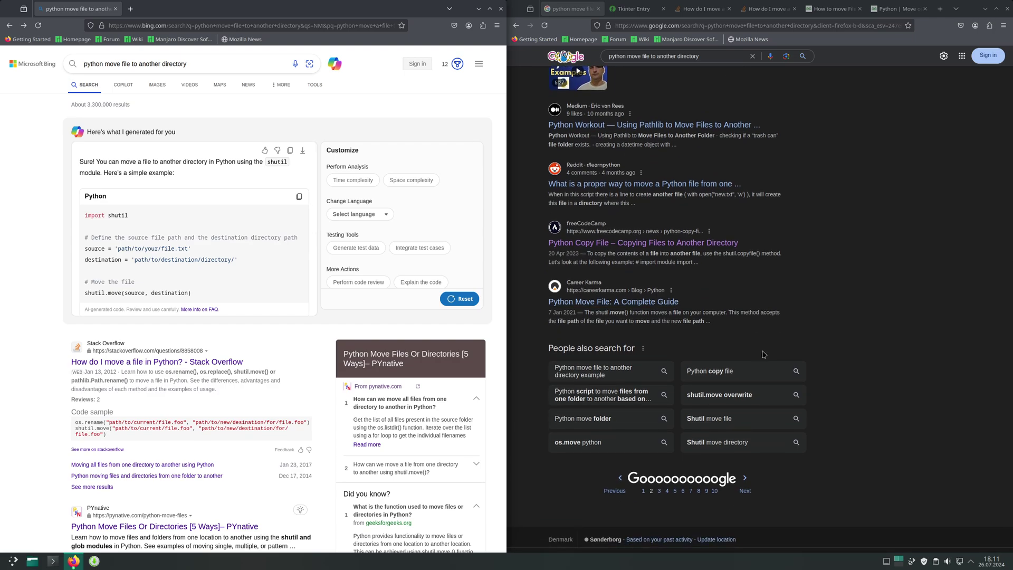
{"action": "scroll", "coordinate": [764, 354], "scroll_direction": "up", "scroll_amount": 2}
{"action": "scroll", "coordinate": [832, 368], "scroll_direction": "up", "scroll_amount": 1}
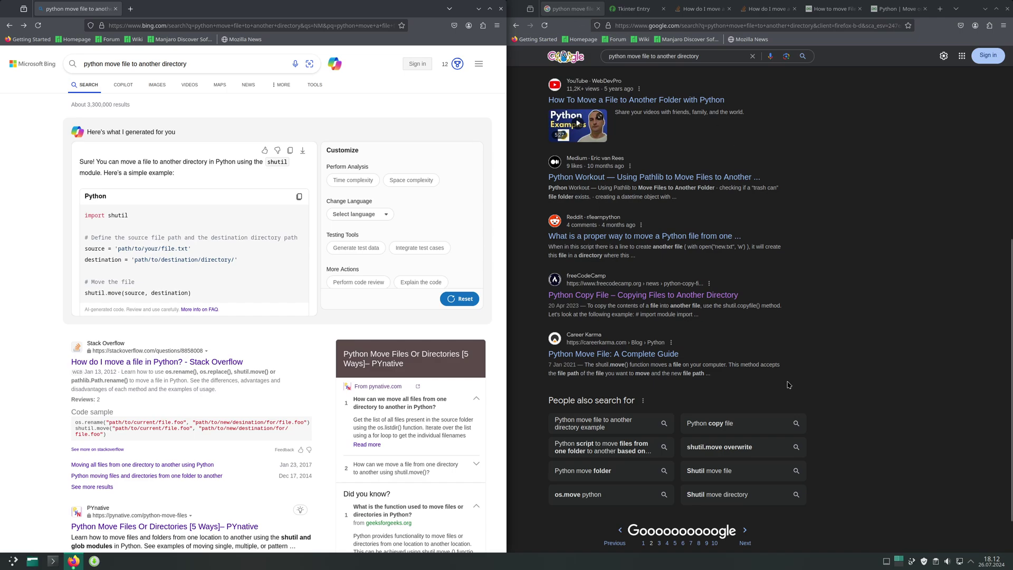
{"action": "scroll", "coordinate": [831, 368], "scroll_direction": "up", "scroll_amount": 10}
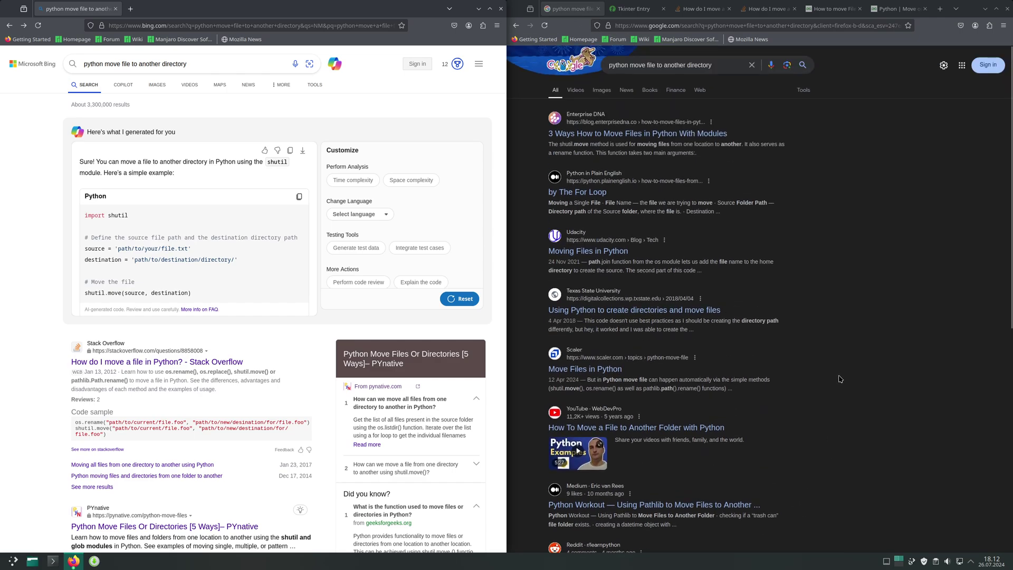
{"action": "scroll", "coordinate": [841, 377], "scroll_direction": "down", "scroll_amount": 10}
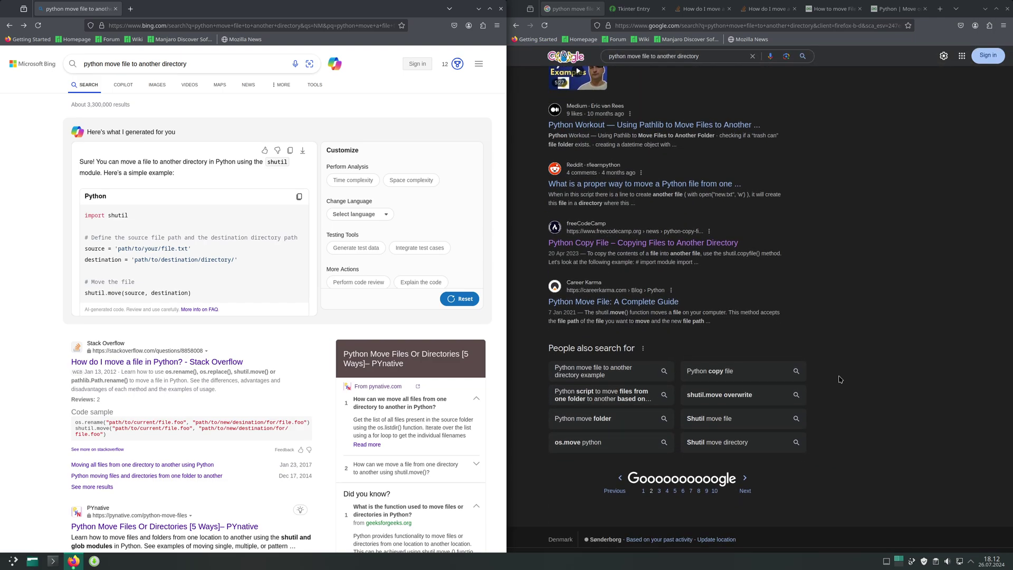
{"action": "scroll", "coordinate": [841, 380], "scroll_direction": "up", "scroll_amount": 10}
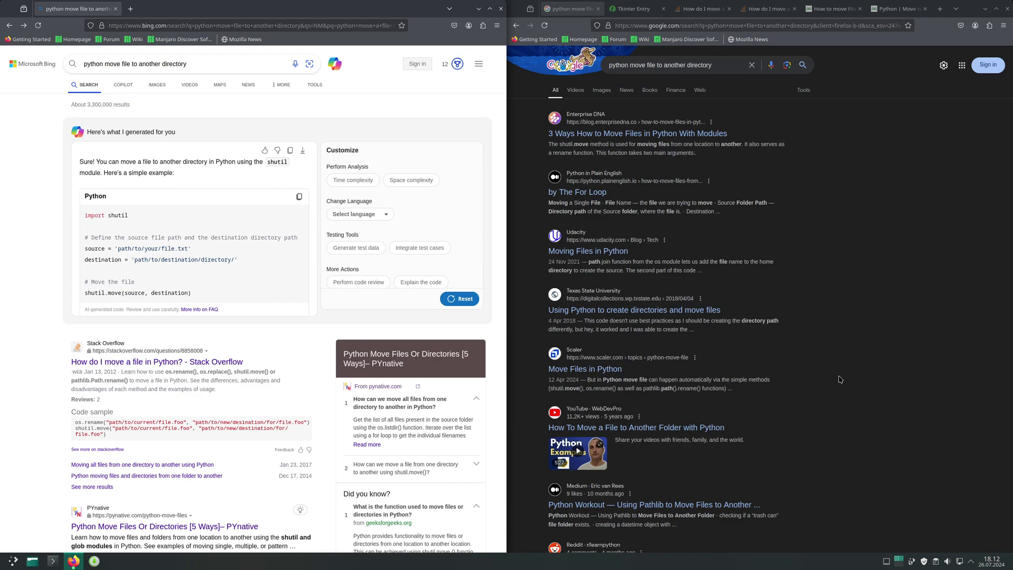
{"action": "scroll", "coordinate": [840, 379], "scroll_direction": "down", "scroll_amount": 5}
{"action": "scroll", "coordinate": [841, 379], "scroll_direction": "down", "scroll_amount": 3}
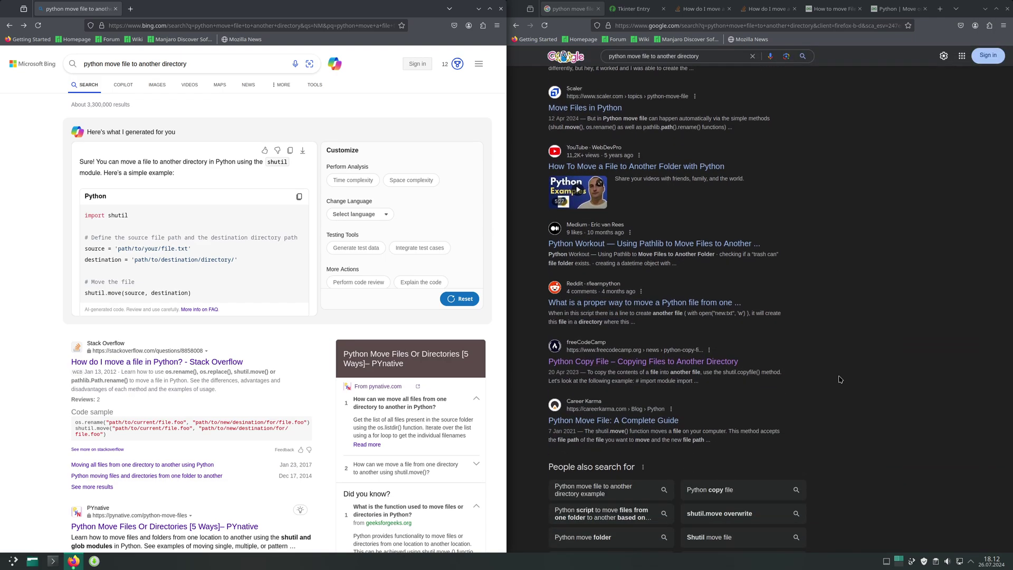
{"action": "scroll", "coordinate": [841, 380], "scroll_direction": "down", "scroll_amount": 3}
{"action": "scroll", "coordinate": [841, 380], "scroll_direction": "up", "scroll_amount": 8}
{"action": "scroll", "coordinate": [841, 379], "scroll_direction": "up", "scroll_amount": 3}
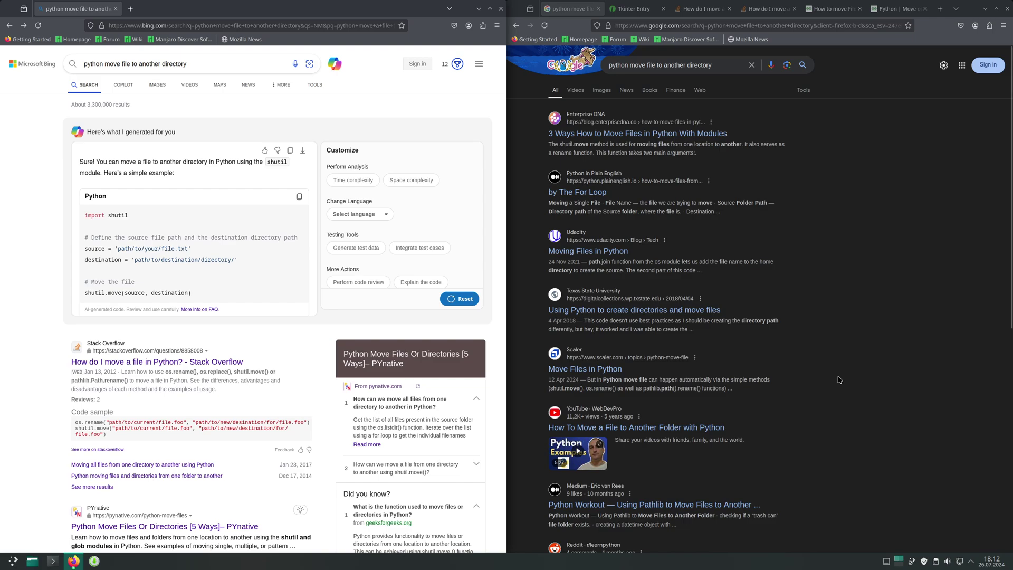
{"action": "scroll", "coordinate": [840, 379], "scroll_direction": "down", "scroll_amount": 5}
{"action": "scroll", "coordinate": [840, 380], "scroll_direction": "down", "scroll_amount": 4}
{"action": "scroll", "coordinate": [840, 380], "scroll_direction": "up", "scroll_amount": 5}
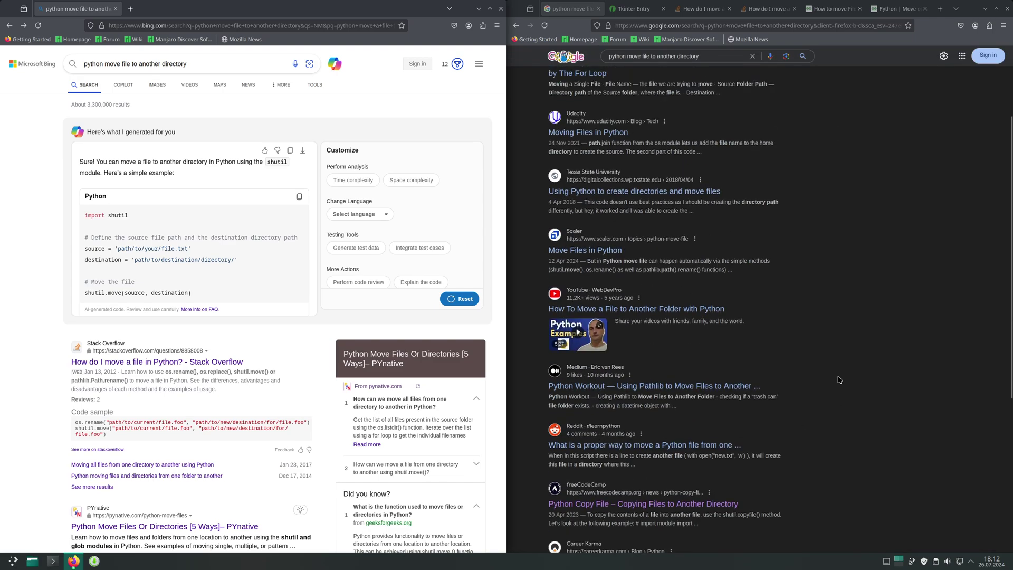
{"action": "scroll", "coordinate": [840, 380], "scroll_direction": "up", "scroll_amount": 4}
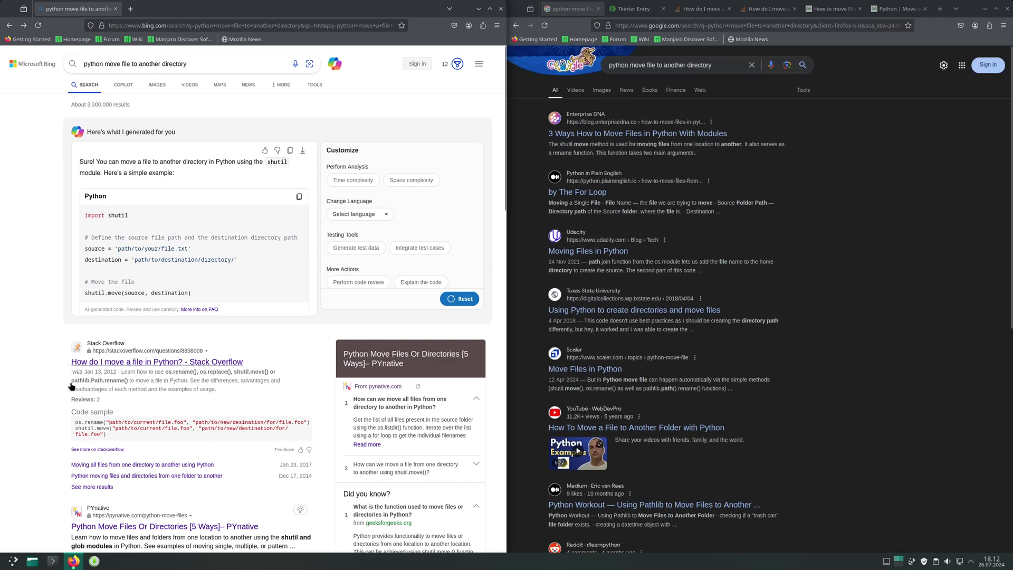
{"action": "scroll", "coordinate": [37, 389], "scroll_direction": "down", "scroll_amount": 3}
{"action": "scroll", "coordinate": [37, 389], "scroll_direction": "down", "scroll_amount": 5}
{"action": "scroll", "coordinate": [37, 388], "scroll_direction": "down", "scroll_amount": 5}
{"action": "scroll", "coordinate": [37, 389], "scroll_direction": "down", "scroll_amount": 5}
{"action": "scroll", "coordinate": [37, 389], "scroll_direction": "down", "scroll_amount": 3}
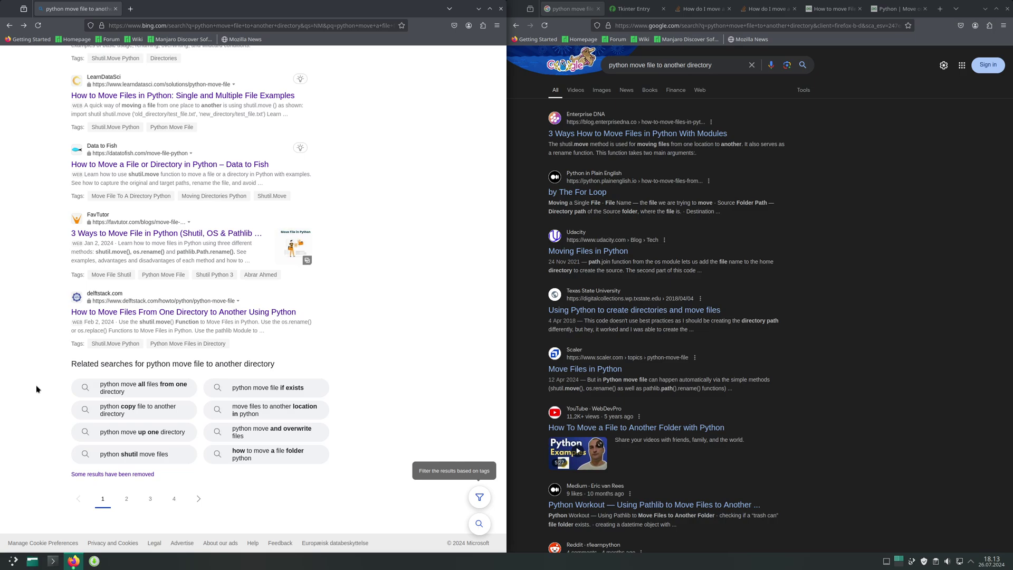
- Open FavTutor's '3 Ways to Move File in Python' article, close two extra Google-window tabs, and accept consent
{"action": "middle_click", "coordinate": [119, 233]}
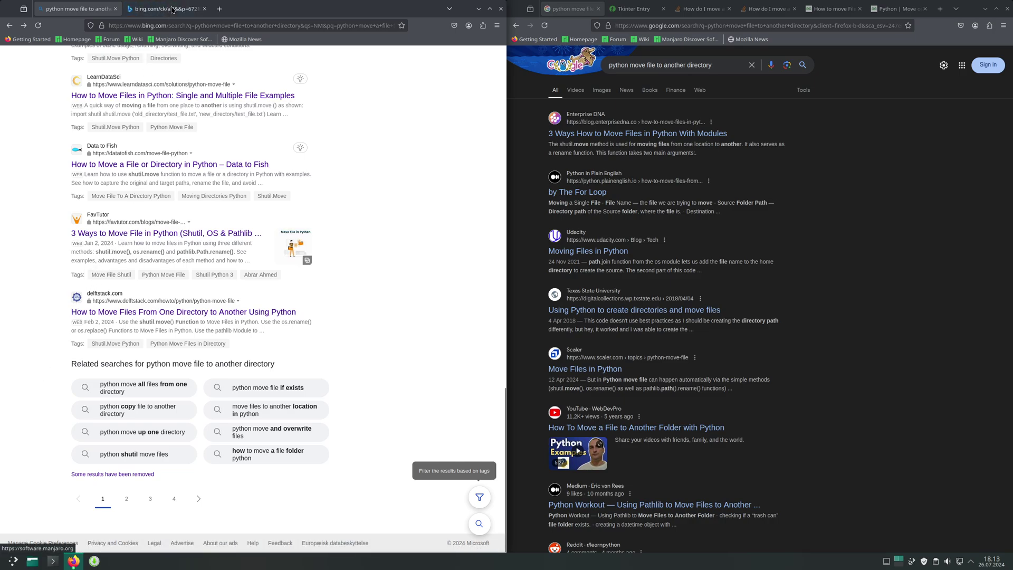
{"action": "left_click", "coordinate": [172, 9]}
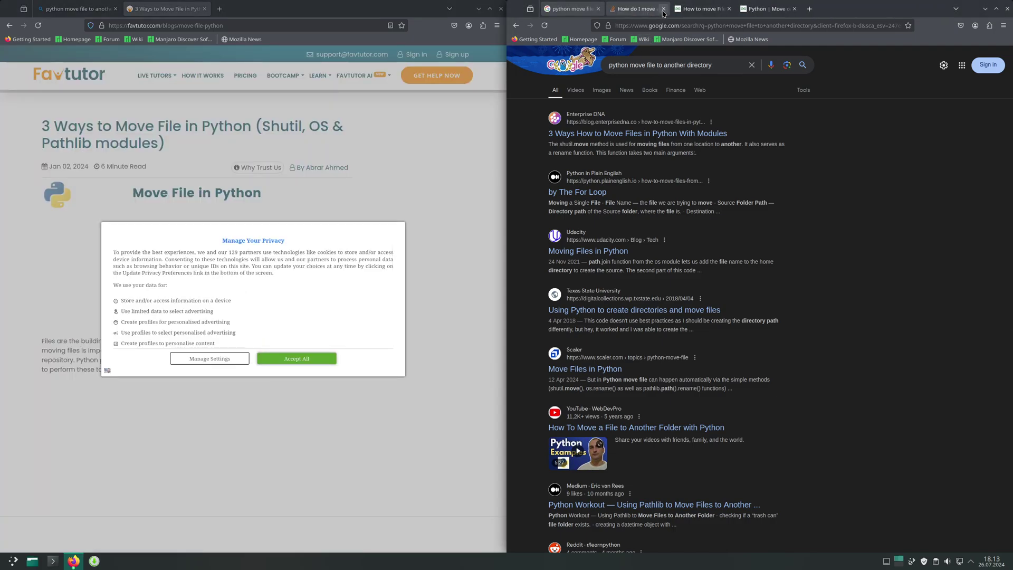
{"action": "left_click", "coordinate": [663, 9]}
{"action": "left_click", "coordinate": [663, 9]}
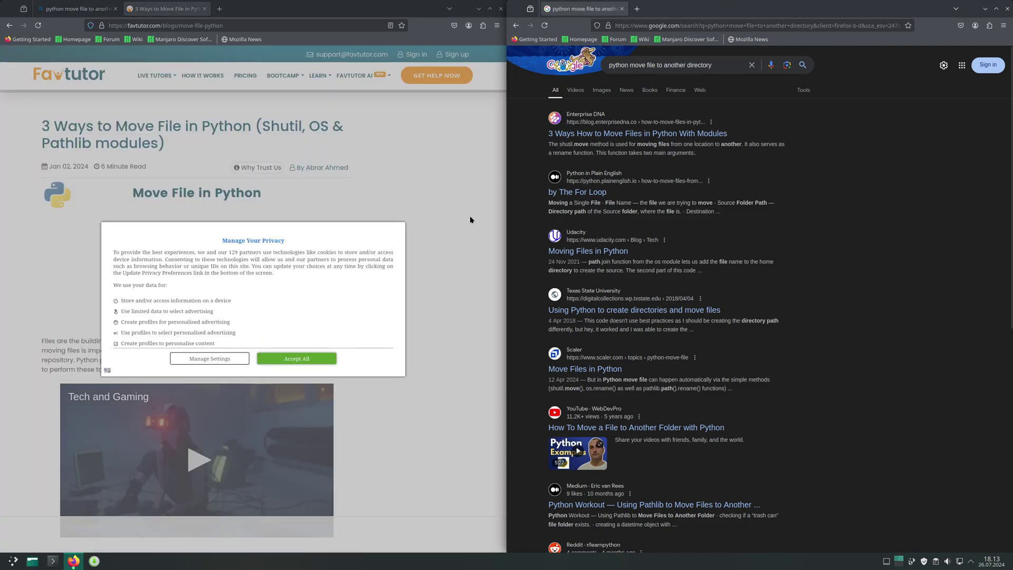
{"action": "left_click", "coordinate": [318, 358]}
{"action": "scroll", "coordinate": [340, 332], "scroll_direction": "down", "scroll_amount": 5}
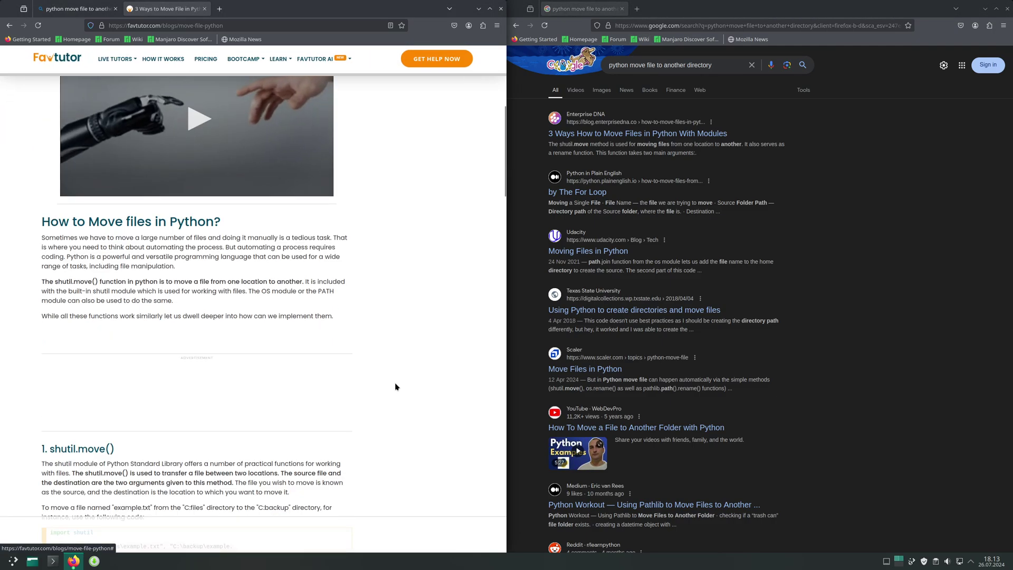
{"action": "scroll", "coordinate": [395, 386], "scroll_direction": "down", "scroll_amount": 10}
- Close the FavTutor article and search Bing for 'python use a llm for image recognition'
{"action": "key", "text": "ctrl+w"}
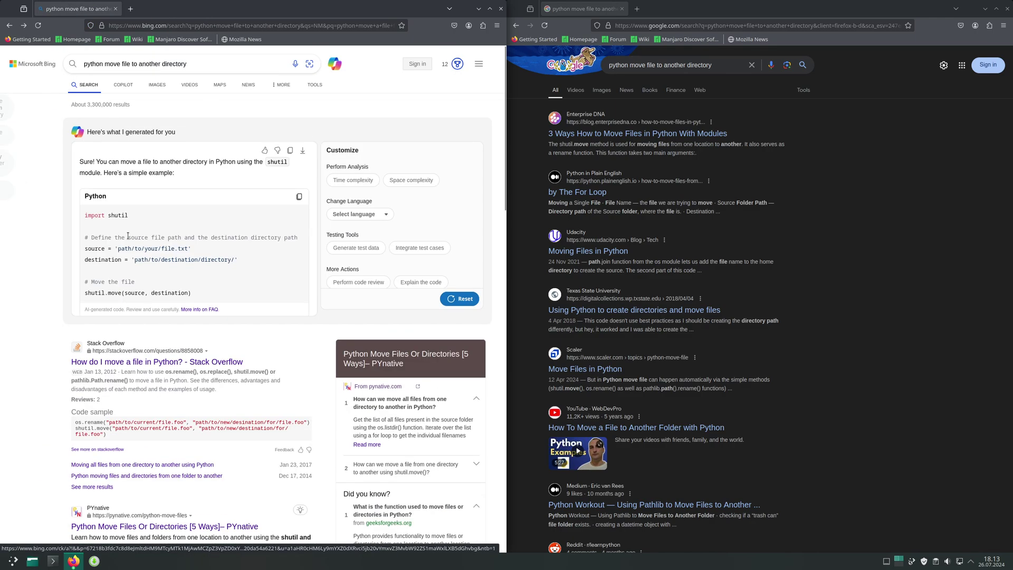
{"action": "left_click_drag", "start_coordinate": [188, 63], "coordinate": [105, 64]}
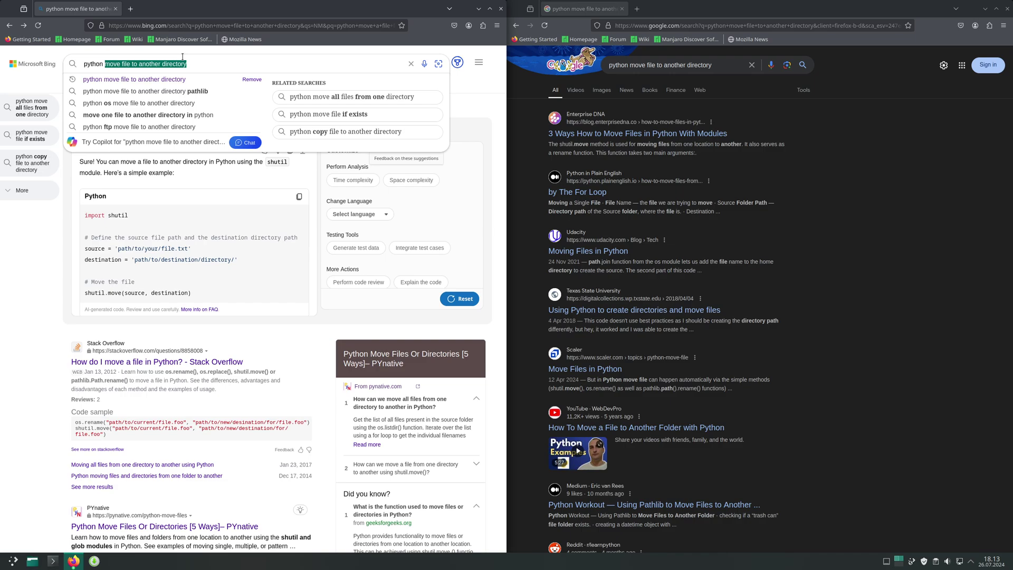
{"action": "type", "text": "use a ll"}
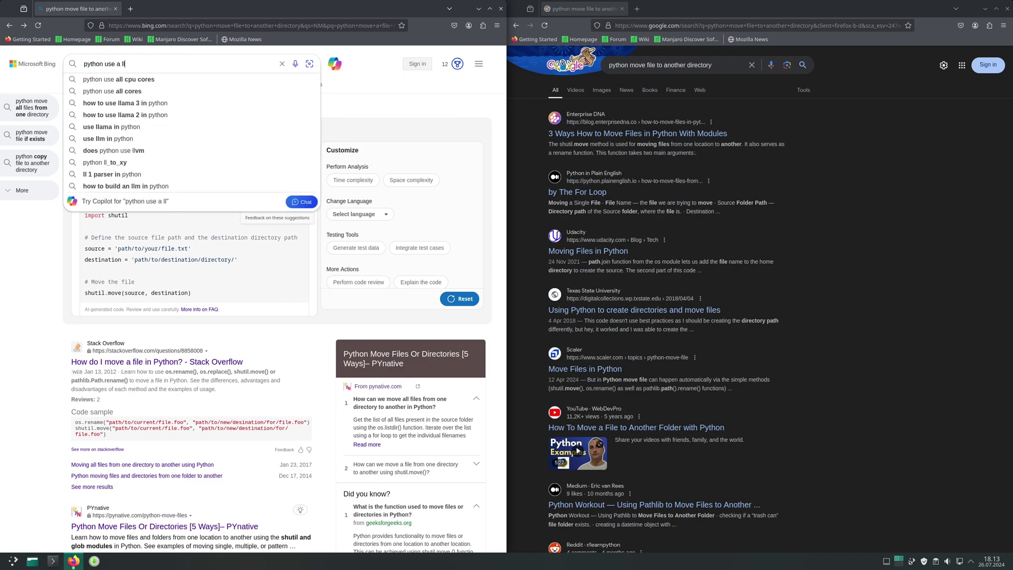
{"action": "type", "text": "m for im"}
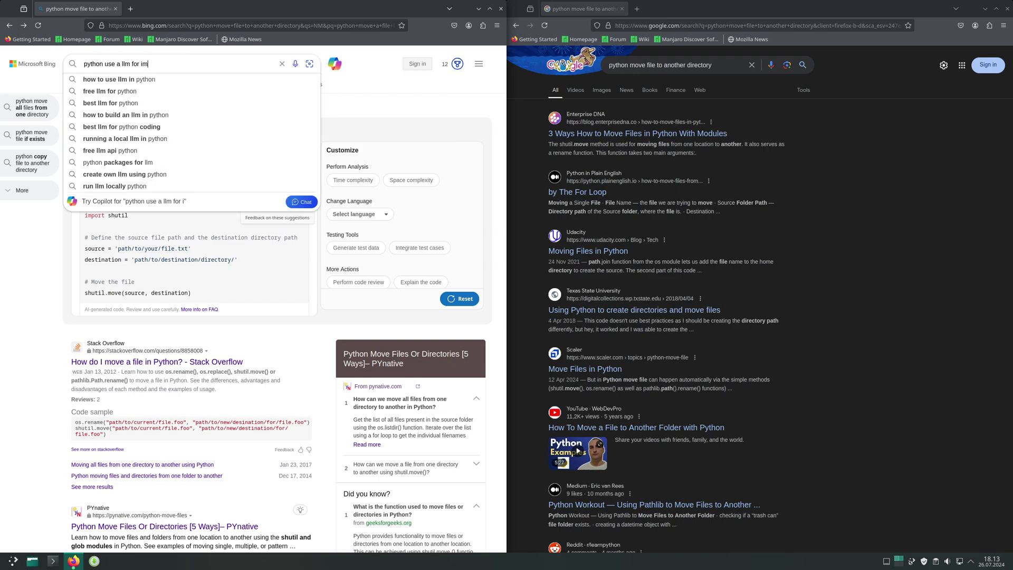
{"action": "type", "text": "age"}
{"action": "key", "text": "Down"}
{"action": "key", "text": "Down"}
{"action": "key", "text": "Return"}
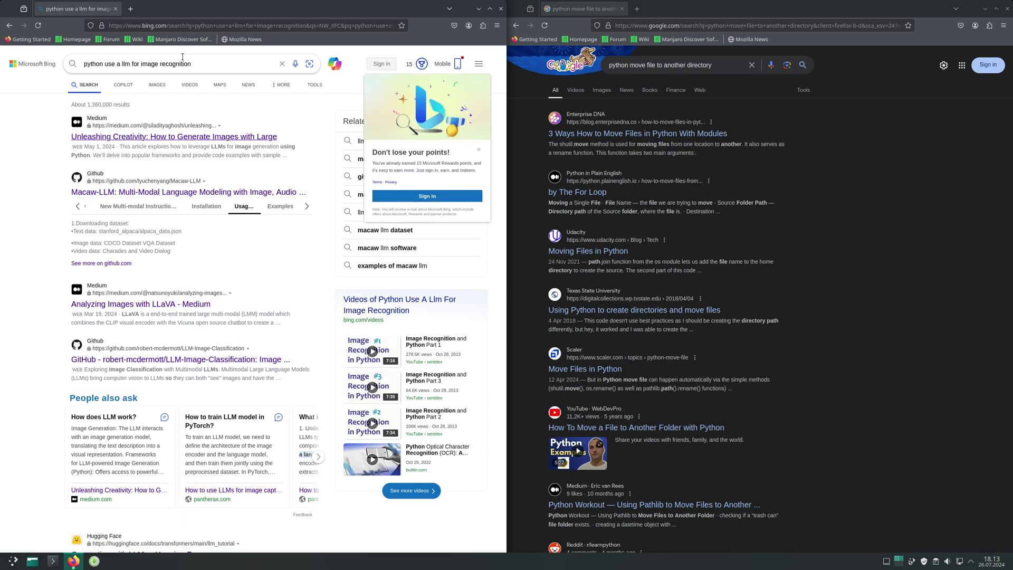
{"action": "left_click", "coordinate": [117, 63]}
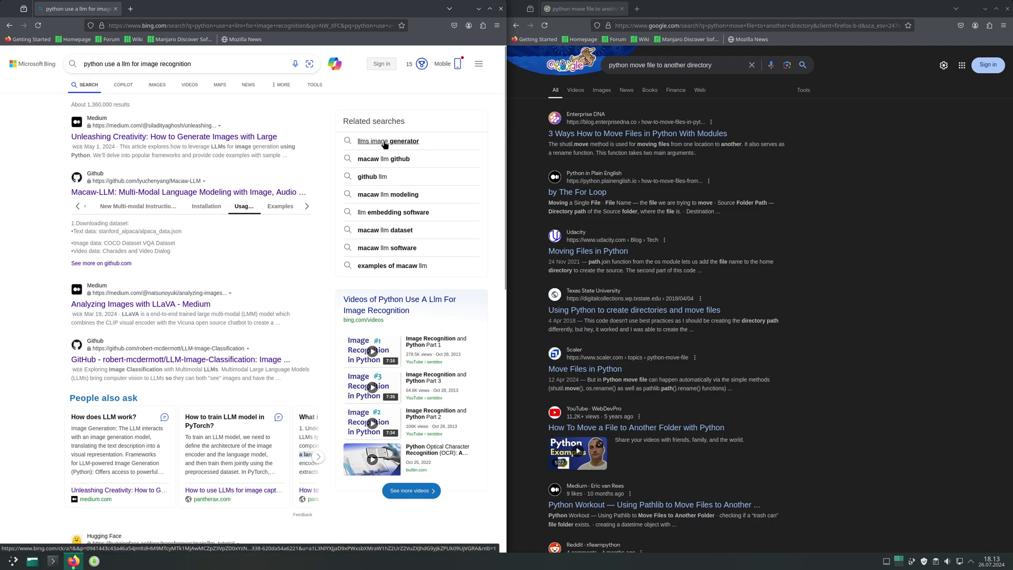
{"action": "scroll", "coordinate": [215, 238], "scroll_direction": "down", "scroll_amount": 10}
{"action": "scroll", "coordinate": [214, 238], "scroll_direction": "down", "scroll_amount": 5}
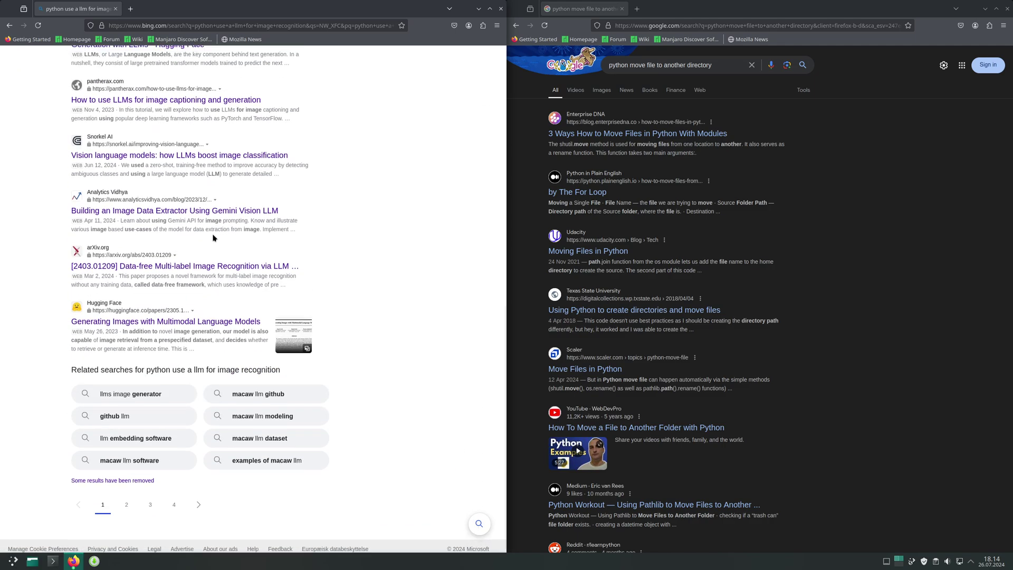
{"action": "scroll", "coordinate": [215, 238], "scroll_direction": "up", "scroll_amount": 5}
{"action": "scroll", "coordinate": [214, 237], "scroll_direction": "up", "scroll_amount": 5}
{"action": "scroll", "coordinate": [214, 238], "scroll_direction": "up", "scroll_amount": 5}
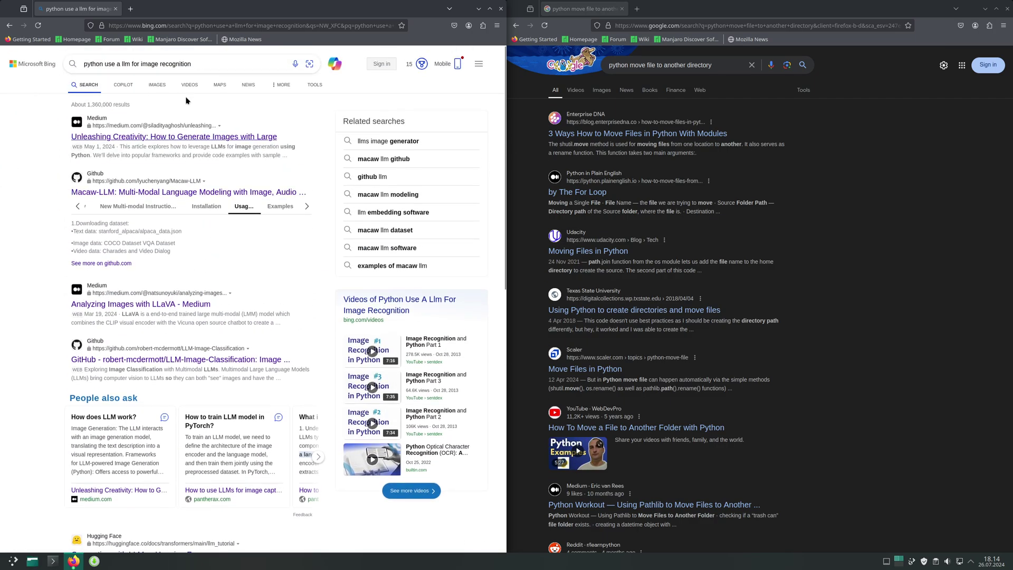
{"action": "left_click", "coordinate": [199, 64]}
- Copy the 'python use a llm for image recognition' query from Bing and search it on Google
{"action": "key", "text": "ctrl+c"}
{"action": "left_click", "coordinate": [661, 66]}
{"action": "key", "text": "ctrl+a"}
{"action": "key", "text": "ctrl+v"}
{"action": "key", "text": "Return"}
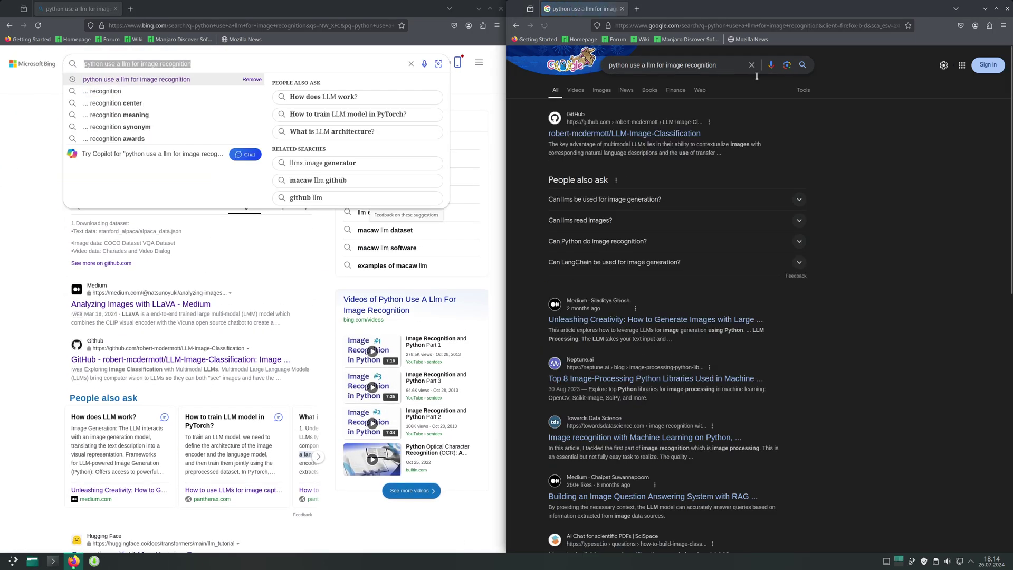
{"action": "scroll", "coordinate": [850, 350], "scroll_direction": "down", "scroll_amount": 10}
{"action": "scroll", "coordinate": [849, 350], "scroll_direction": "up", "scroll_amount": 10}
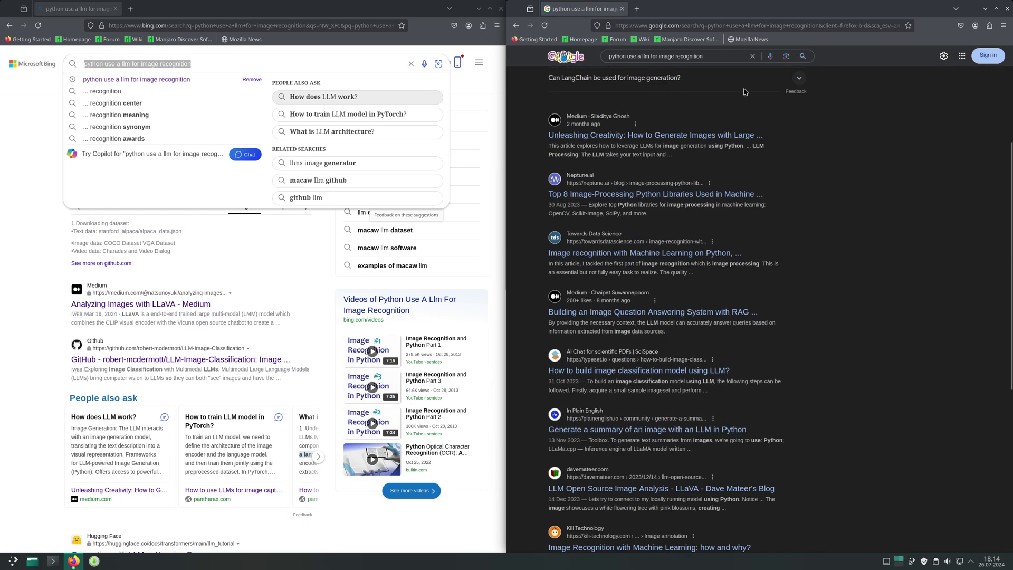
{"action": "left_click", "coordinate": [681, 56]}
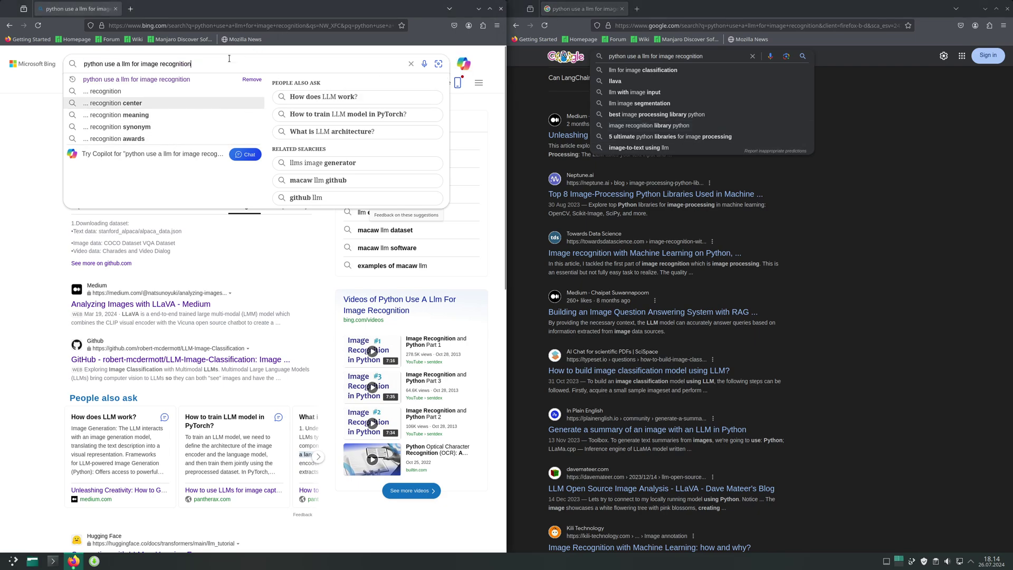
- Replace the Bing query with 'python using c++' and search
{"action": "key", "text": "BackSpace"}
{"action": "key", "text": "BackSpace"}
{"action": "key", "text": "ctrl+BackSpace"}
{"action": "key", "text": "ctrl+BackSpace"}
{"action": "key", "text": "ctrl+BackSpace"}
{"action": "type", "text": "python"}
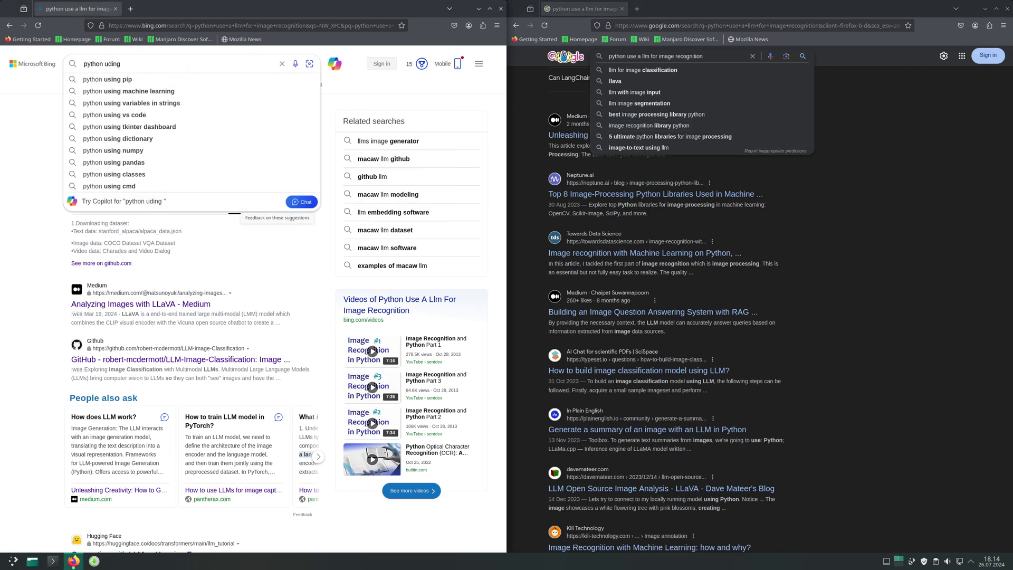
{"action": "type", "text": "uding c++"}
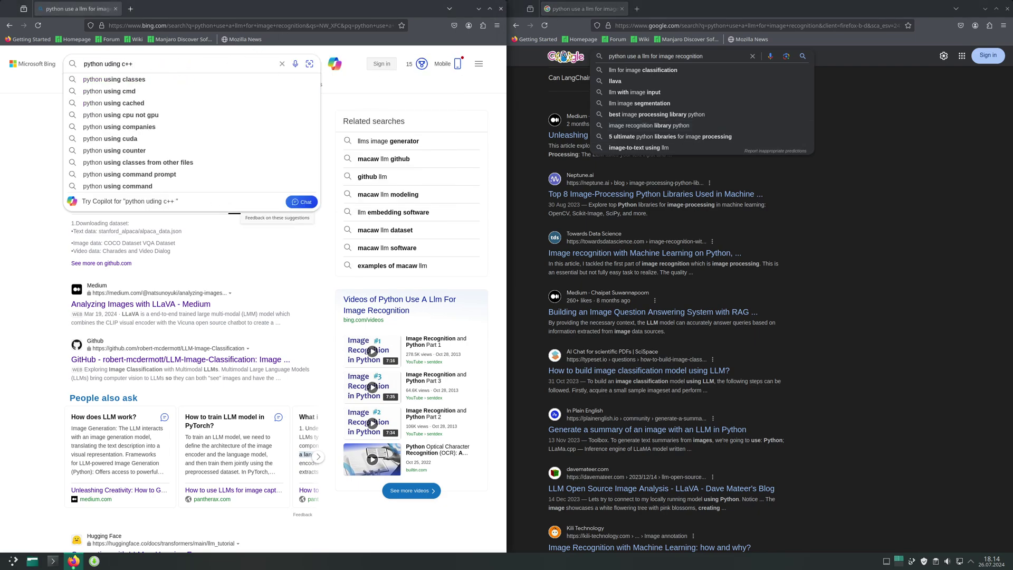
{"action": "type", "text": "s"}
{"action": "key", "text": "Return"}
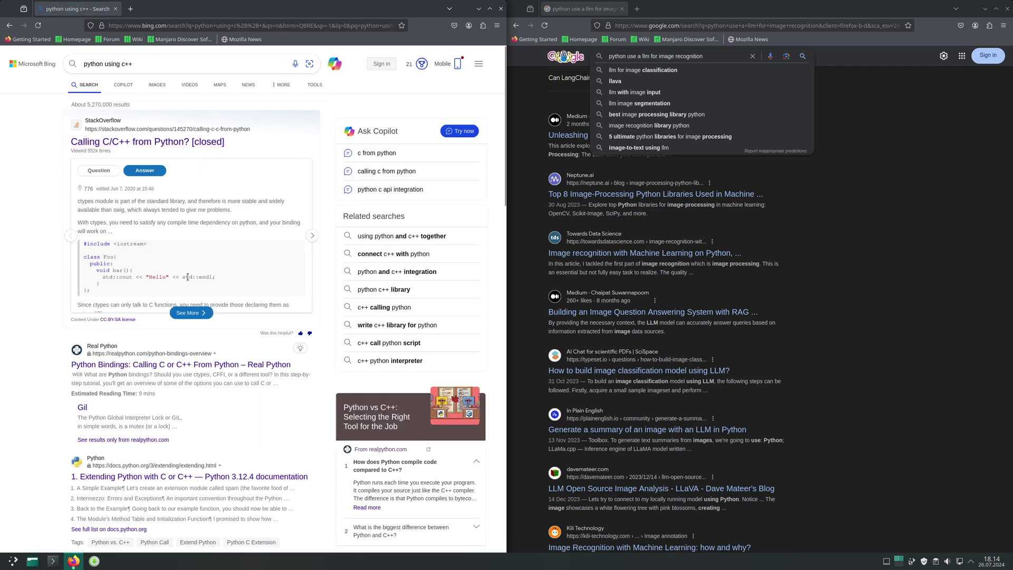
- Open the Stack Overflow 'Calling C/C++ from Python?' answer, accept cookies, then copy Bing's query
{"action": "left_click", "coordinate": [193, 315]}
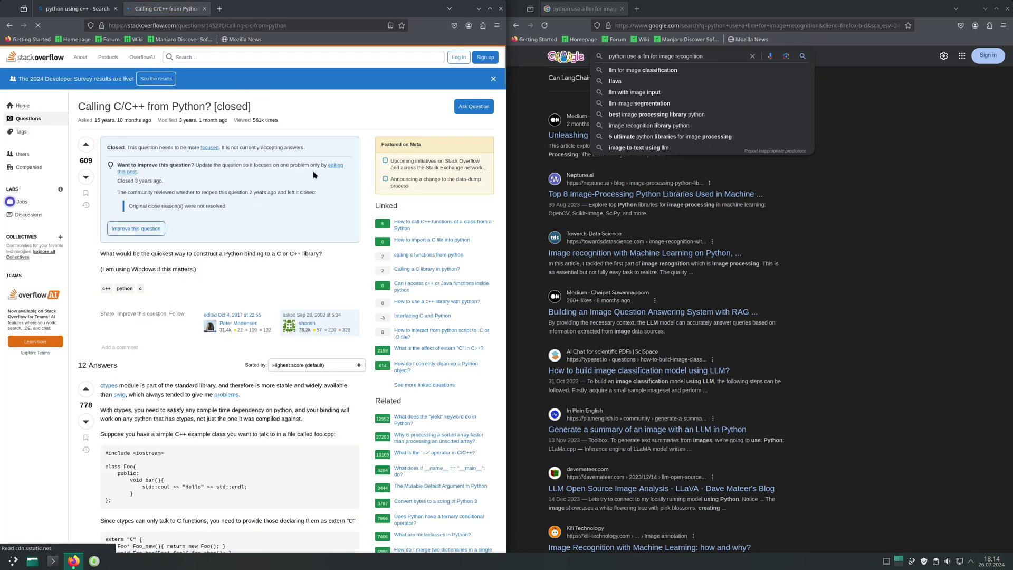
{"action": "scroll", "coordinate": [291, 240], "scroll_direction": "down", "scroll_amount": 5}
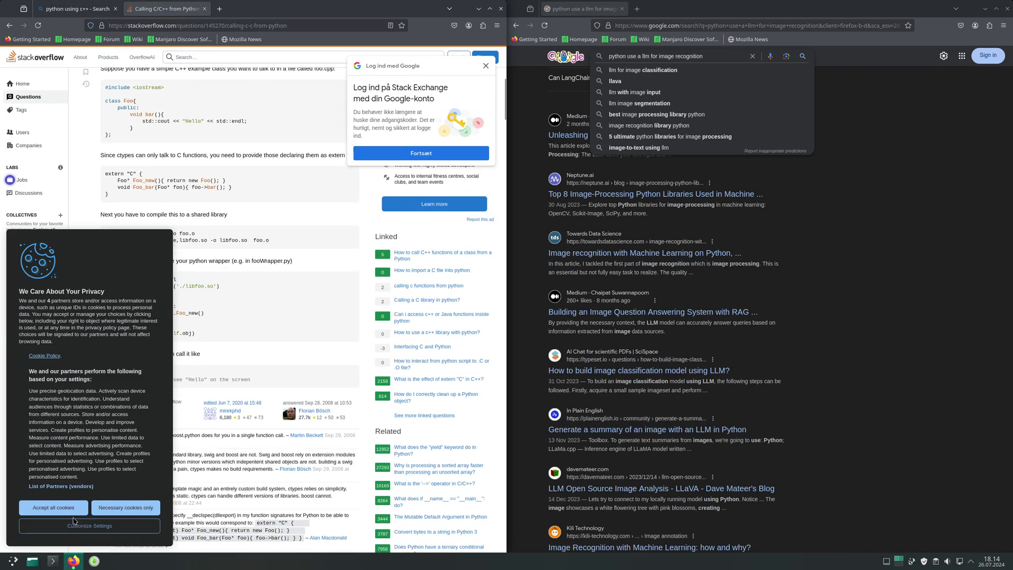
{"action": "left_click", "coordinate": [53, 507]}
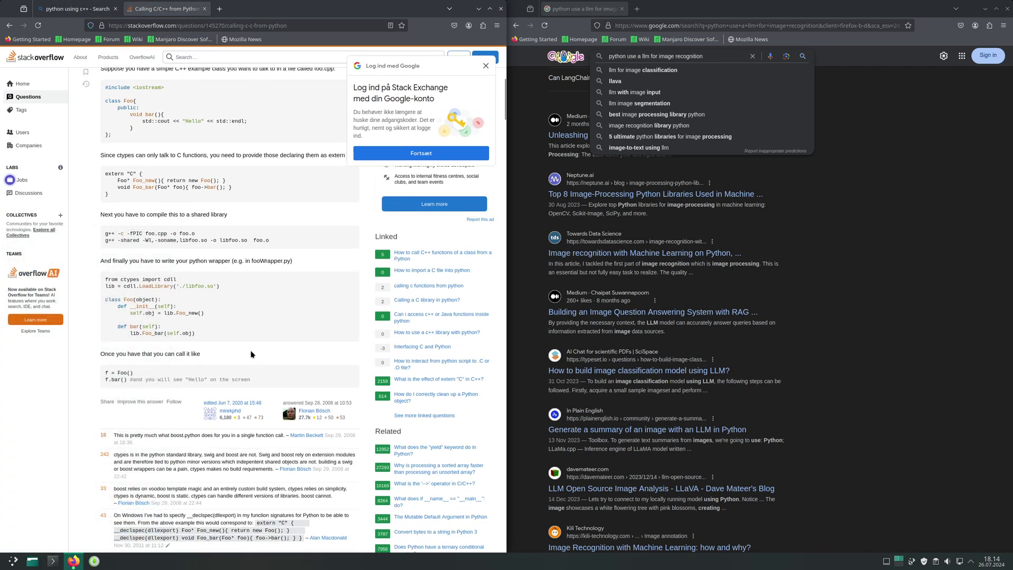
{"action": "scroll", "coordinate": [253, 354], "scroll_direction": "up", "scroll_amount": 5}
{"action": "scroll", "coordinate": [252, 317], "scroll_direction": "up", "scroll_amount": 5}
{"action": "scroll", "coordinate": [252, 277], "scroll_direction": "up", "scroll_amount": 5}
{"action": "left_click", "coordinate": [77, 9]}
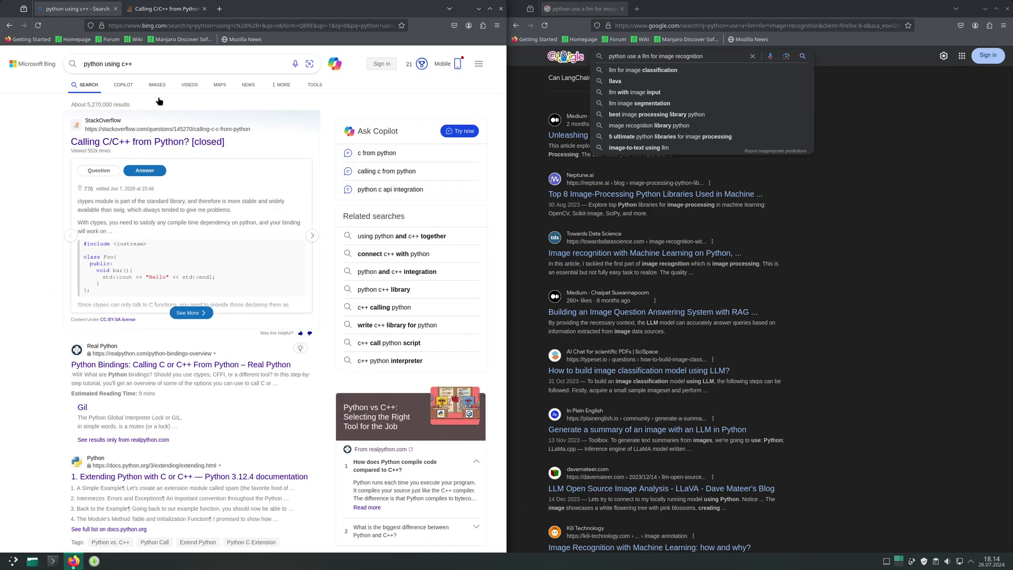
{"action": "scroll", "coordinate": [31, 340], "scroll_direction": "down", "scroll_amount": 3}
{"action": "scroll", "coordinate": [30, 332], "scroll_direction": "down", "scroll_amount": 2}
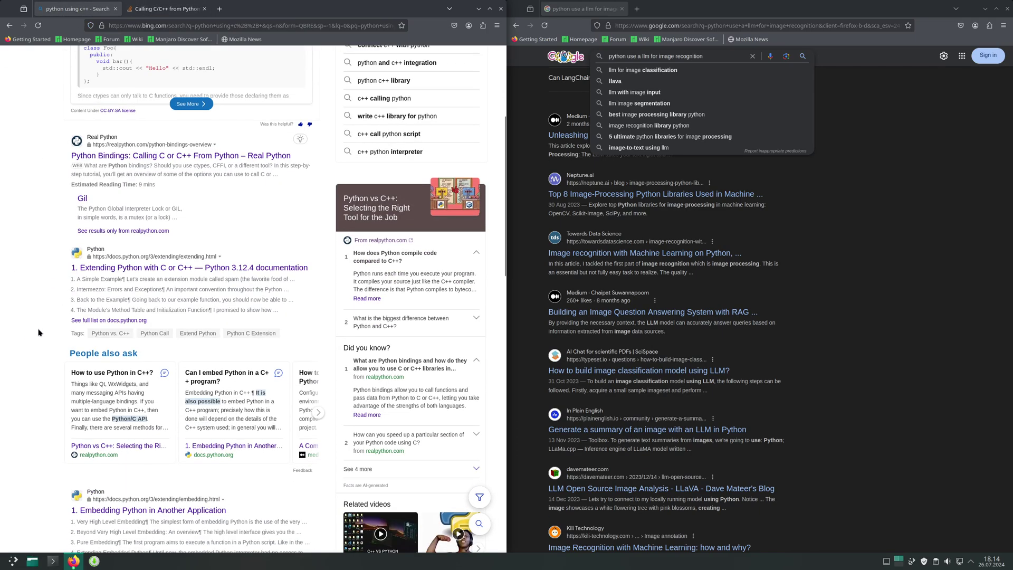
{"action": "scroll", "coordinate": [41, 333], "scroll_direction": "up", "scroll_amount": 5}
{"action": "left_click", "coordinate": [193, 63]}
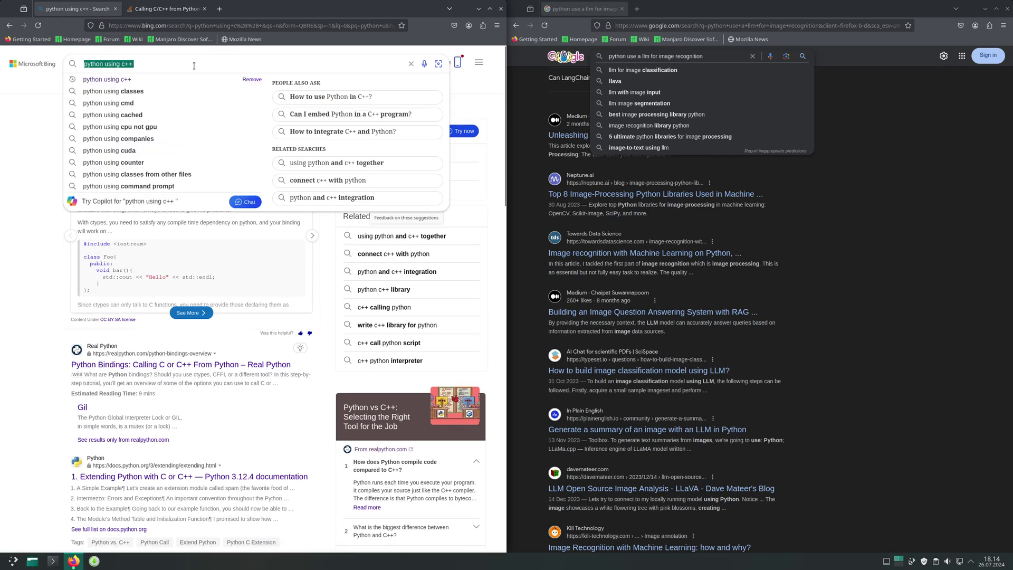
{"action": "key", "text": "ctrl+c"}
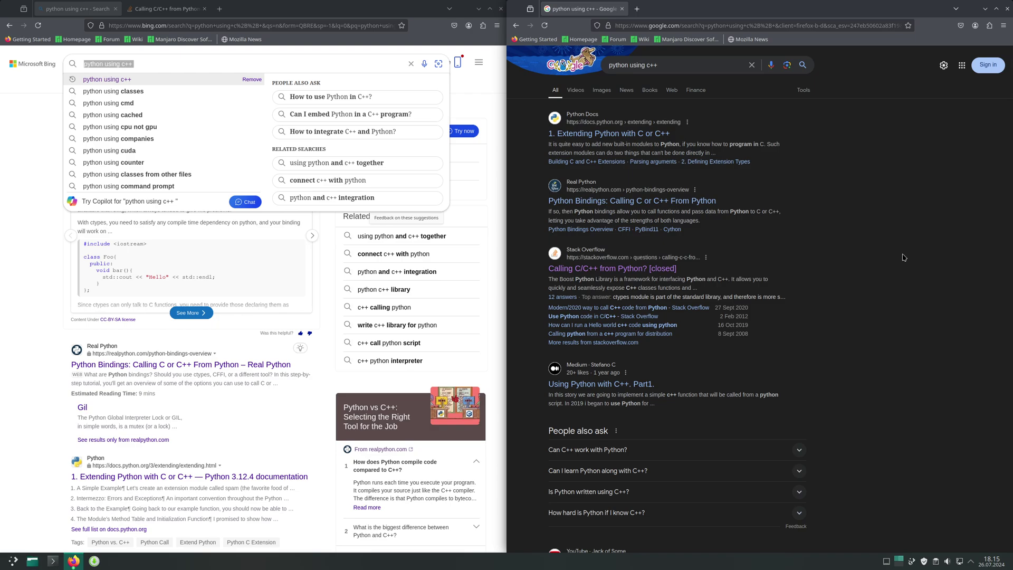
{"action": "scroll", "coordinate": [903, 257], "scroll_direction": "down", "scroll_amount": 5}
{"action": "scroll", "coordinate": [895, 257], "scroll_direction": "down", "scroll_amount": 5}
{"action": "scroll", "coordinate": [886, 257], "scroll_direction": "down", "scroll_amount": 4}
{"action": "scroll", "coordinate": [881, 257], "scroll_direction": "down", "scroll_amount": 3}
{"action": "scroll", "coordinate": [880, 257], "scroll_direction": "up", "scroll_amount": 8}
{"action": "scroll", "coordinate": [881, 257], "scroll_direction": "up", "scroll_amount": 8}
- Cycle Bing's Stack Overflow and People also ask carousels to the ctypes answer with C++ code
{"action": "left_click", "coordinate": [64, 294]}
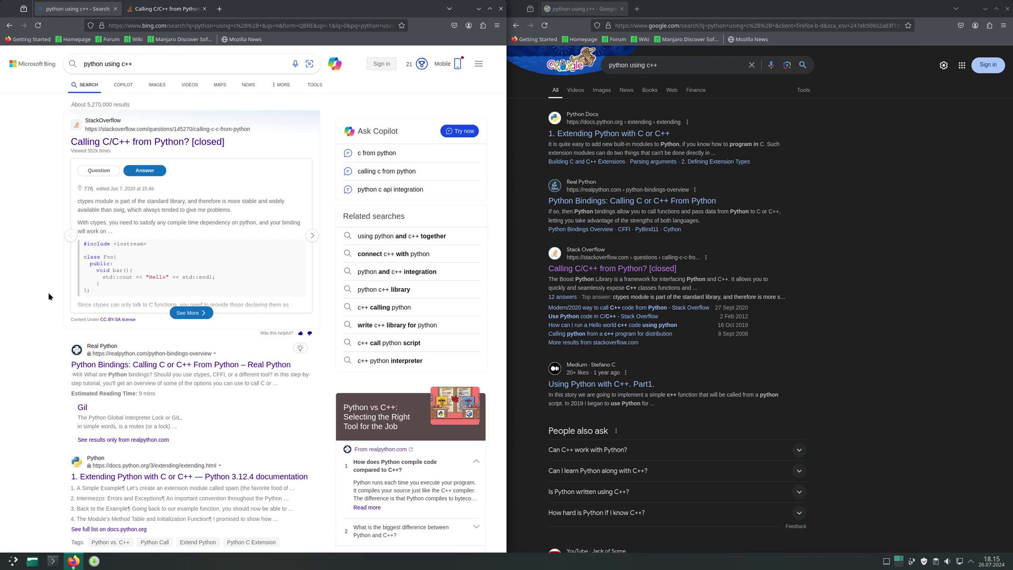
{"action": "scroll", "coordinate": [48, 292], "scroll_direction": "down", "scroll_amount": 3}
{"action": "scroll", "coordinate": [120, 279], "scroll_direction": "up", "scroll_amount": 3}
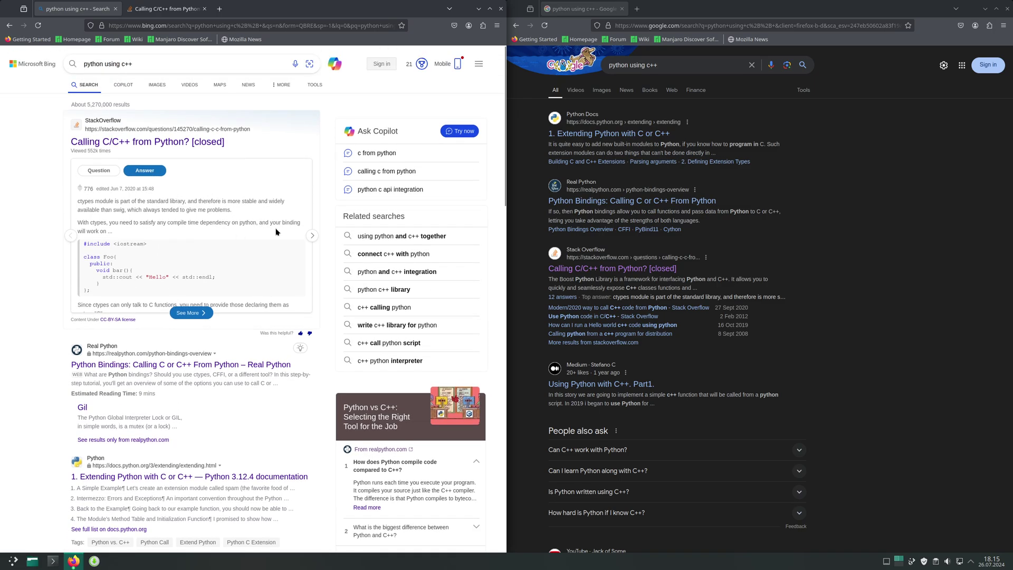
{"action": "left_click", "coordinate": [311, 235]}
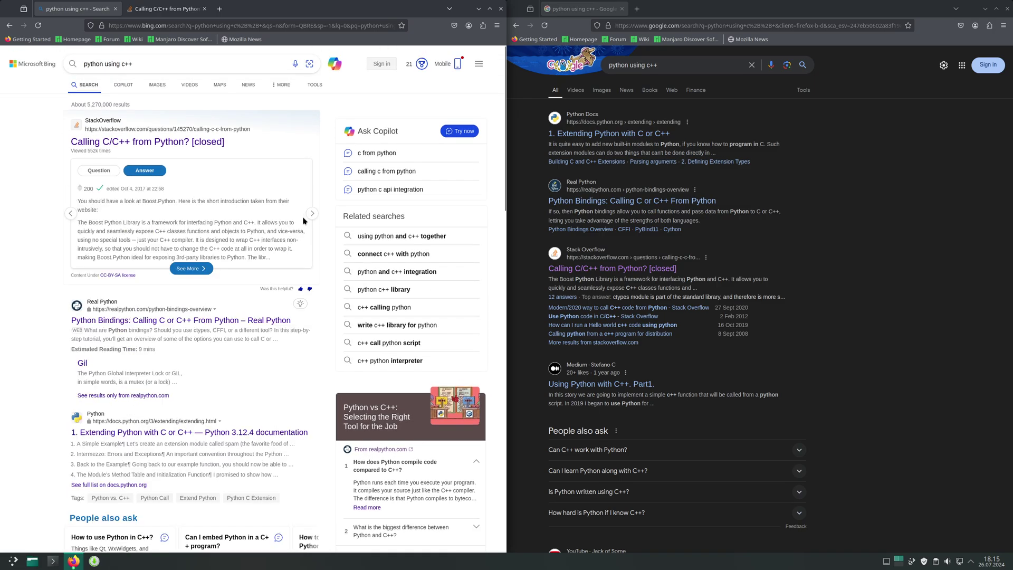
{"action": "scroll", "coordinate": [306, 218], "scroll_direction": "down", "scroll_amount": 2}
{"action": "scroll", "coordinate": [222, 238], "scroll_direction": "down", "scroll_amount": 5}
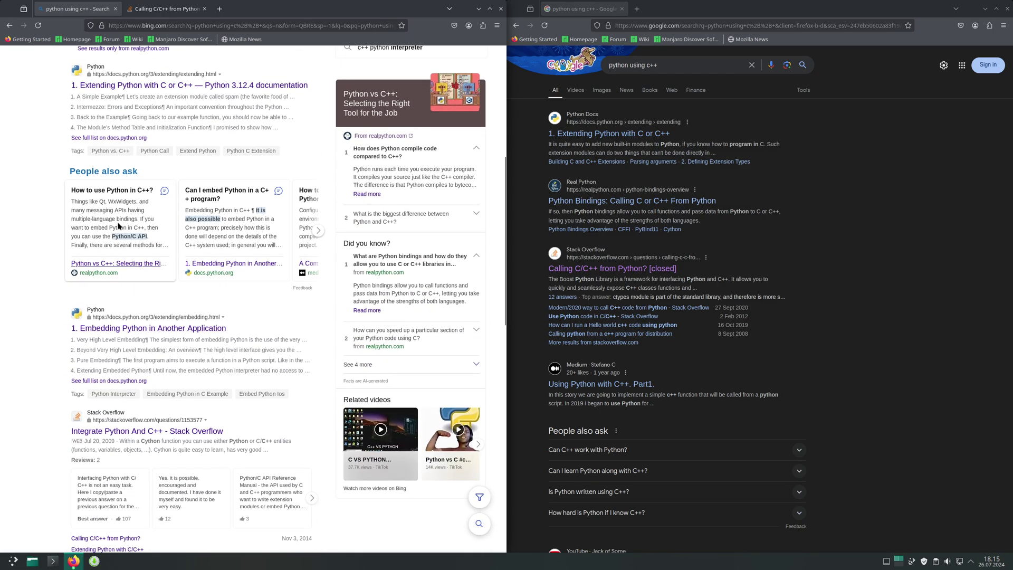
{"action": "left_click", "coordinate": [317, 230]}
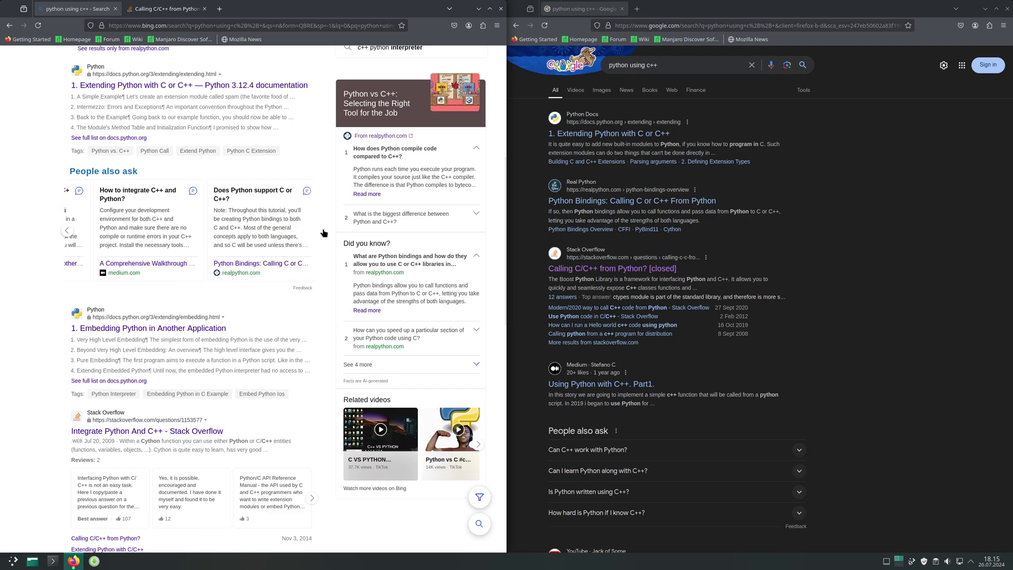
{"action": "scroll", "coordinate": [267, 300], "scroll_direction": "down", "scroll_amount": 5}
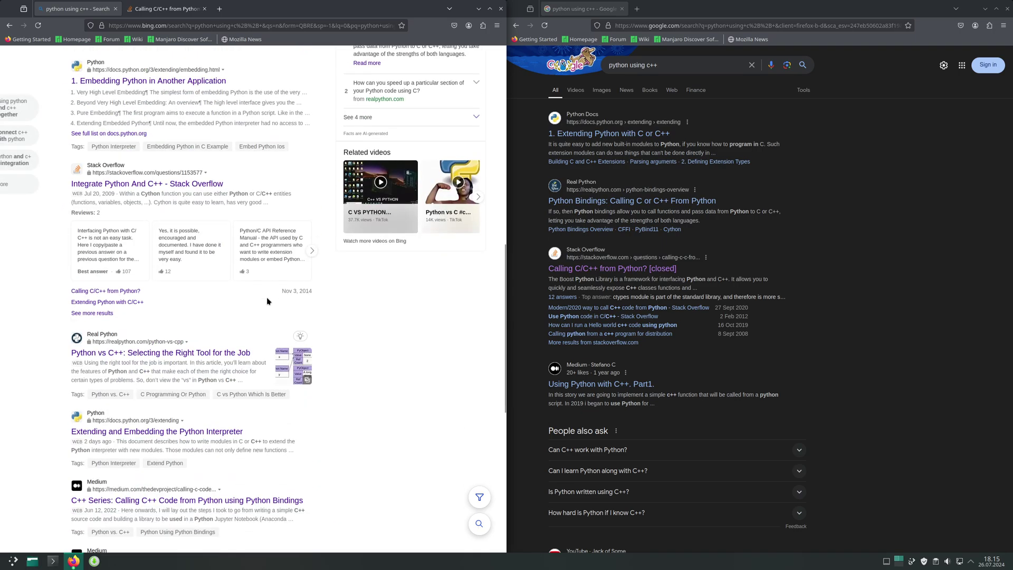
{"action": "scroll", "coordinate": [267, 300], "scroll_direction": "down", "scroll_amount": 3}
{"action": "scroll", "coordinate": [267, 301], "scroll_direction": "up", "scroll_amount": 9}
{"action": "scroll", "coordinate": [267, 298], "scroll_direction": "up", "scroll_amount": 8}
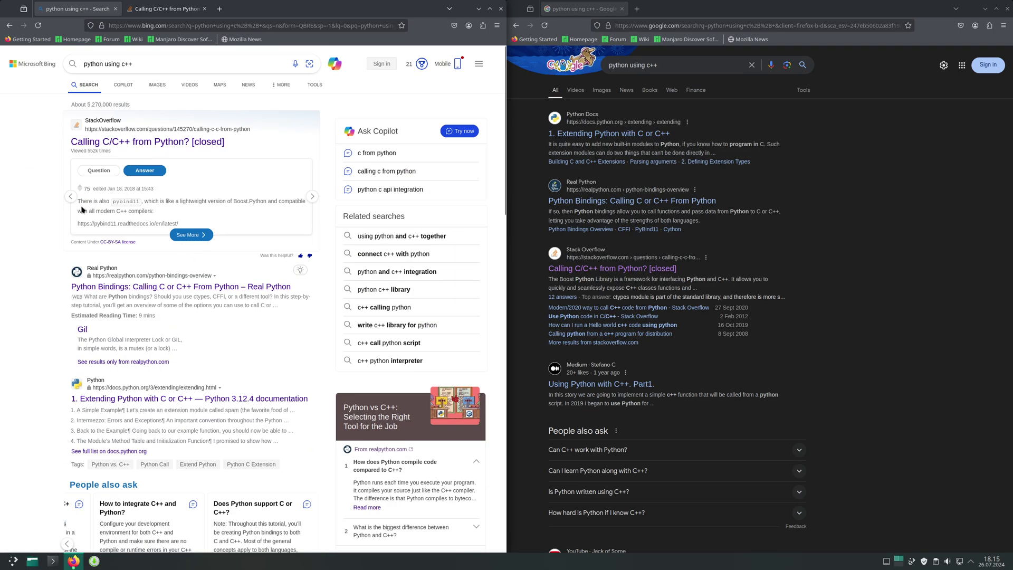
{"action": "left_click", "coordinate": [71, 214]}
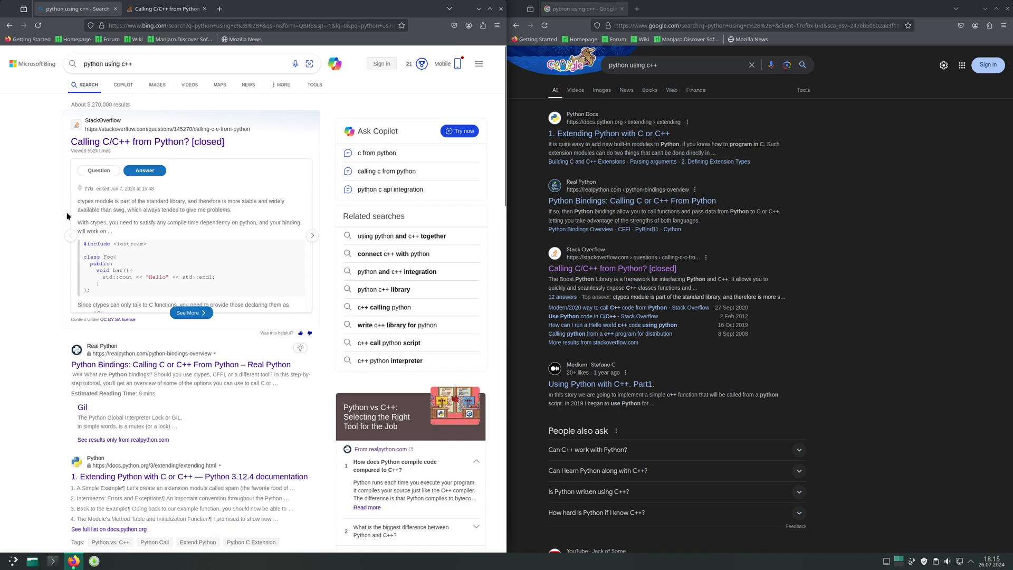
{"action": "scroll", "coordinate": [199, 293], "scroll_direction": "down", "scroll_amount": 1}
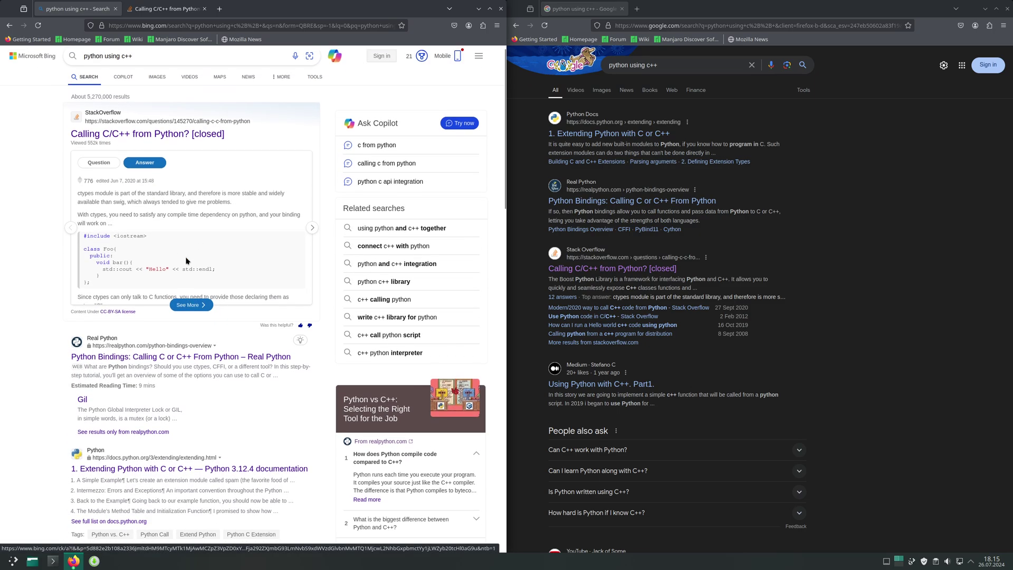
{"action": "scroll", "coordinate": [190, 308], "scroll_direction": "up", "scroll_amount": 1}
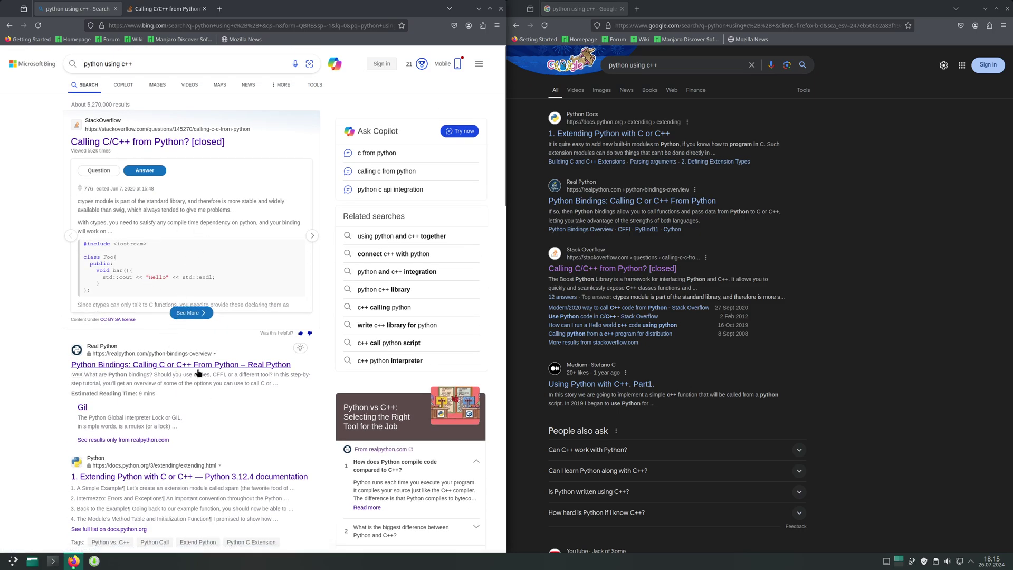
{"action": "scroll", "coordinate": [198, 372], "scroll_direction": "down", "scroll_amount": 1}
{"action": "scroll", "coordinate": [159, 317], "scroll_direction": "up", "scroll_amount": 1}
{"action": "scroll", "coordinate": [120, 232], "scroll_direction": "down", "scroll_amount": 2}
{"action": "scroll", "coordinate": [150, 235], "scroll_direction": "up", "scroll_amount": 2}
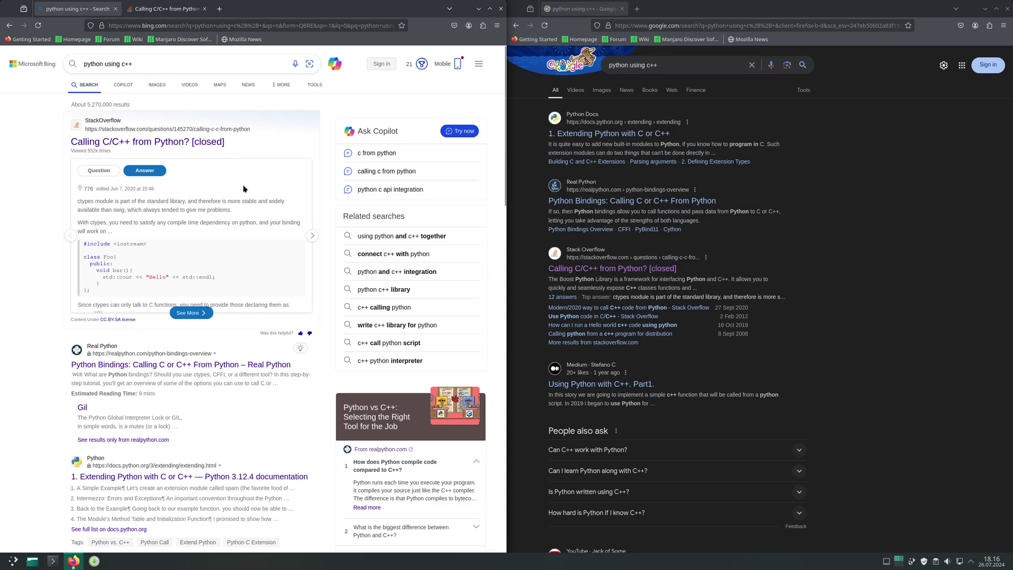
{"action": "scroll", "coordinate": [244, 188], "scroll_direction": "down", "scroll_amount": 4}
{"action": "scroll", "coordinate": [244, 189], "scroll_direction": "down", "scroll_amount": 4}
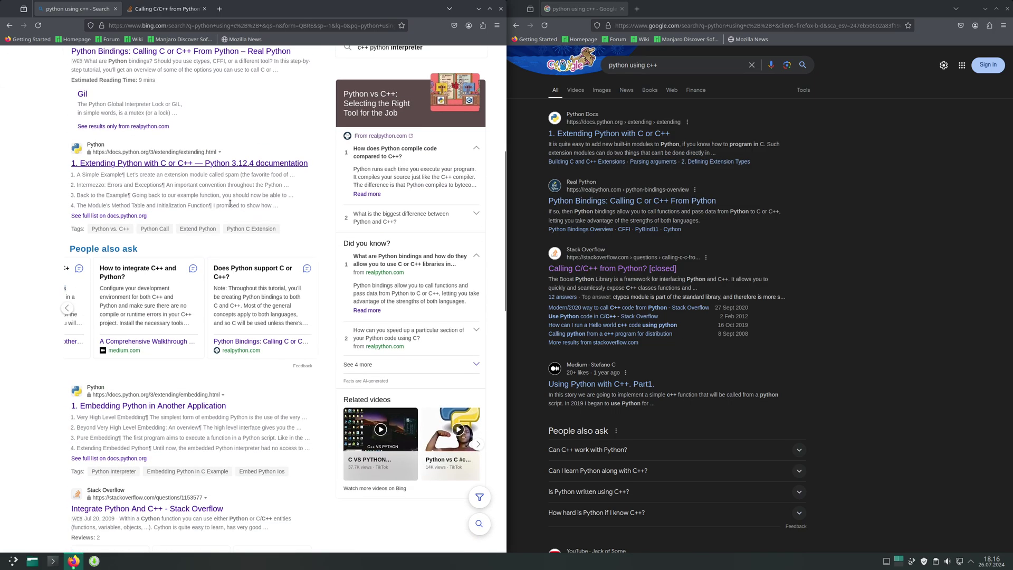
- Background-open the Python docs, Medium and Visual Studio C++ articles, then show page 2 on Bing and Google
{"action": "middle_click", "coordinate": [192, 164]}
{"action": "scroll", "coordinate": [192, 164], "scroll_direction": "down", "scroll_amount": 3}
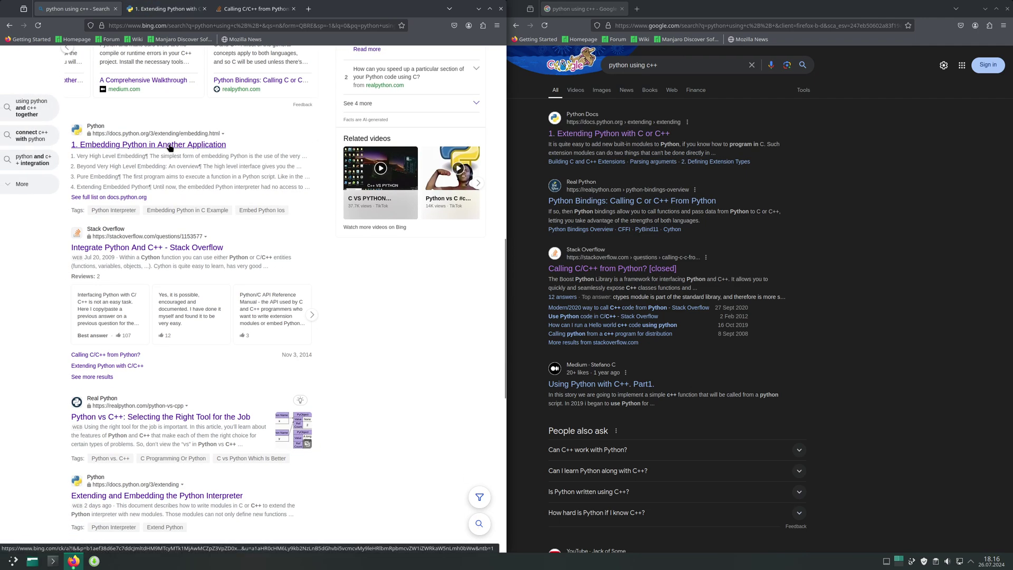
{"action": "middle_click", "coordinate": [171, 146]}
{"action": "scroll", "coordinate": [169, 149], "scroll_direction": "down", "scroll_amount": 4}
{"action": "scroll", "coordinate": [166, 261], "scroll_direction": "down", "scroll_amount": 2}
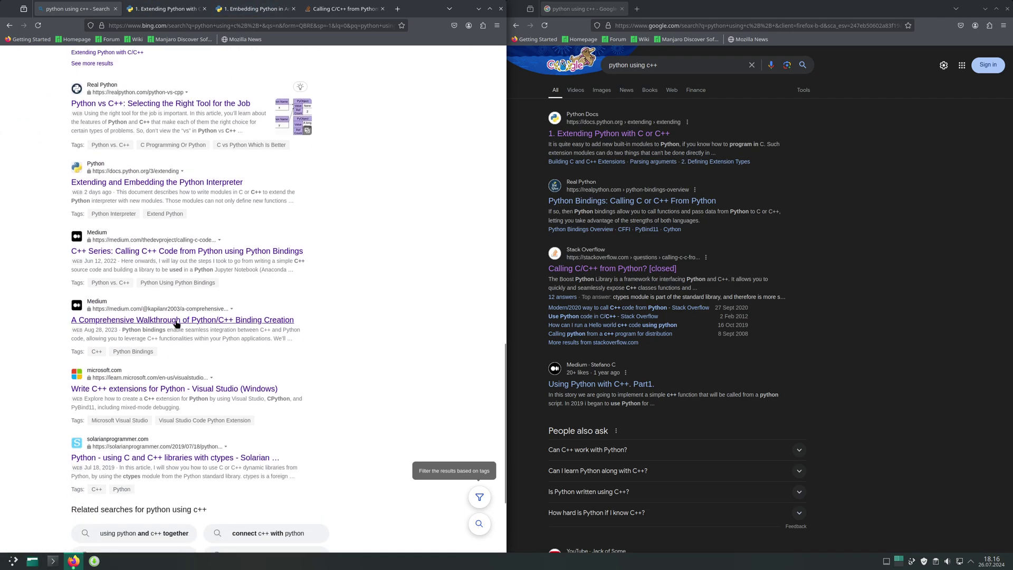
{"action": "middle_click", "coordinate": [167, 252]}
{"action": "middle_click", "coordinate": [165, 389]}
{"action": "scroll", "coordinate": [217, 358], "scroll_direction": "down", "scroll_amount": 3}
{"action": "left_click", "coordinate": [219, 361]}
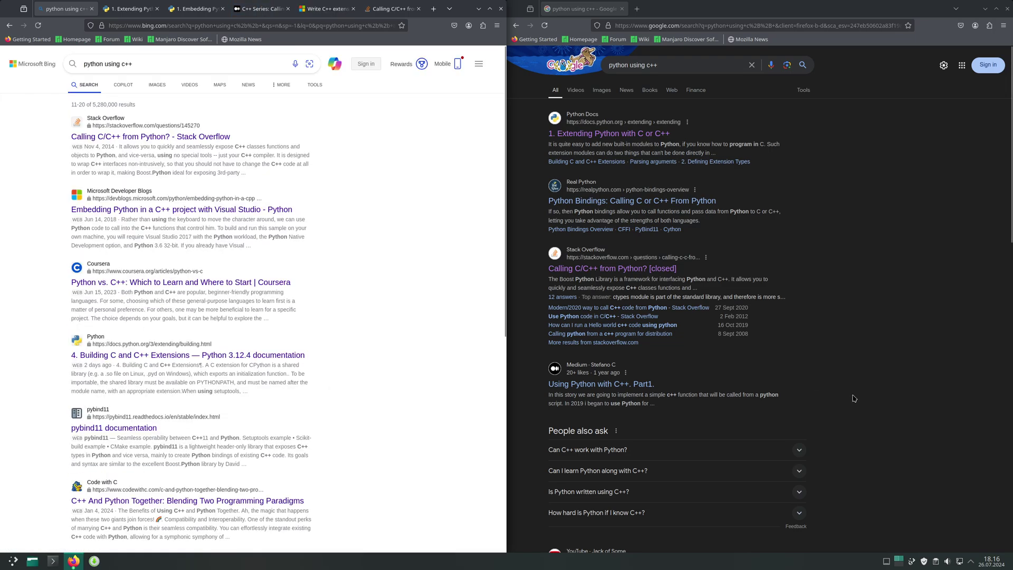
{"action": "scroll", "coordinate": [862, 399], "scroll_direction": "down", "scroll_amount": 5}
{"action": "scroll", "coordinate": [861, 399], "scroll_direction": "down", "scroll_amount": 3}
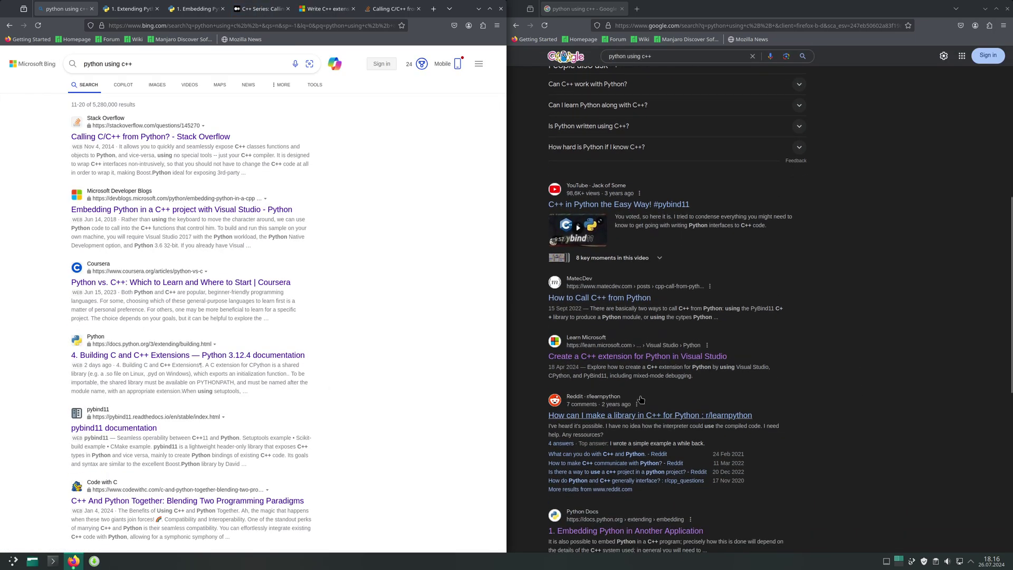
{"action": "scroll", "coordinate": [713, 356], "scroll_direction": "down", "scroll_amount": 5}
{"action": "scroll", "coordinate": [681, 277], "scroll_direction": "down", "scroll_amount": 3}
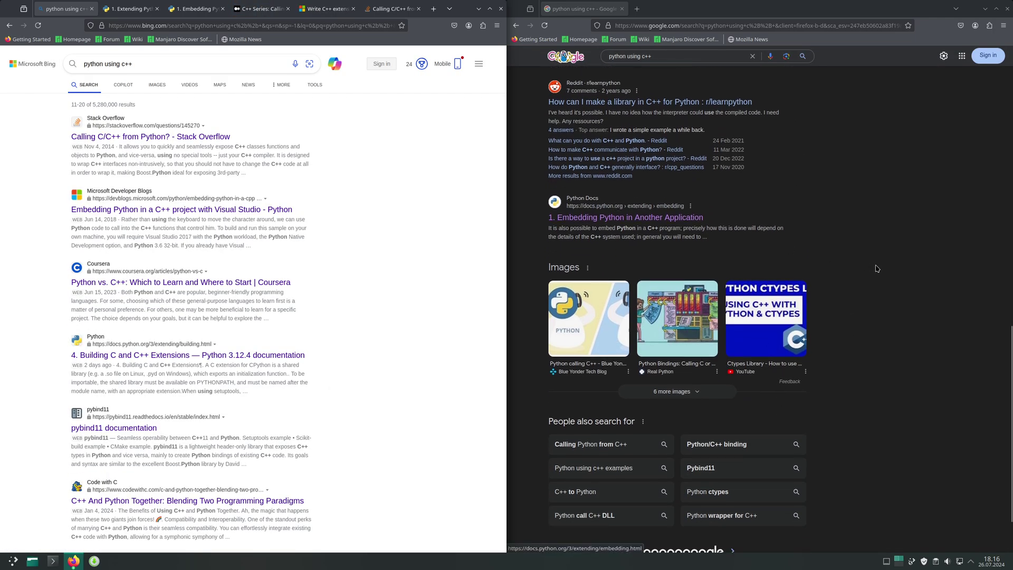
{"action": "scroll", "coordinate": [677, 236], "scroll_direction": "down", "scroll_amount": 5}
{"action": "left_click", "coordinate": [728, 502]}
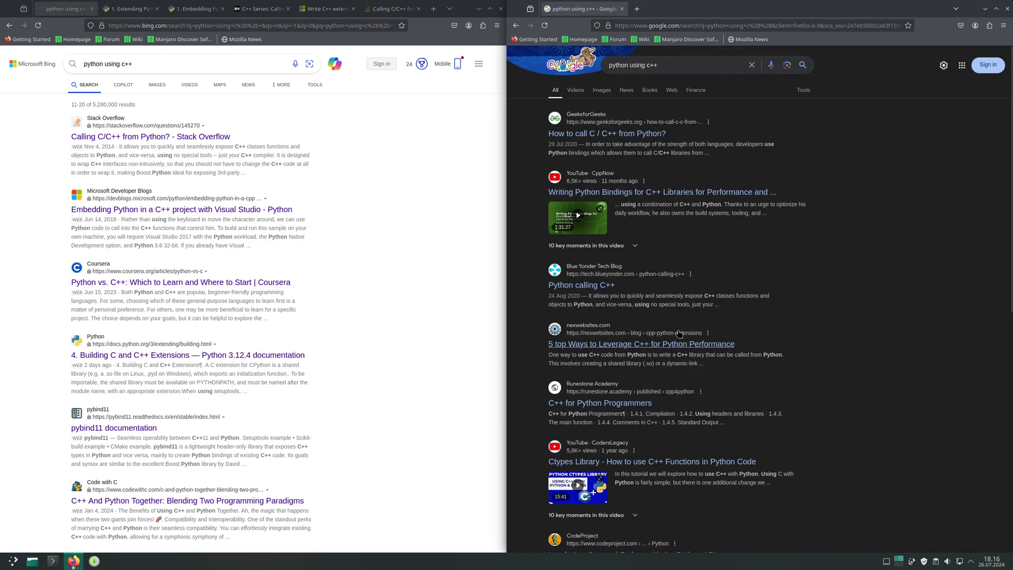
- Skim the Extending and Embedding Python docs and the Medium C++ Series article, dismissing its sign-in popup
{"action": "left_click", "coordinate": [132, 9]}
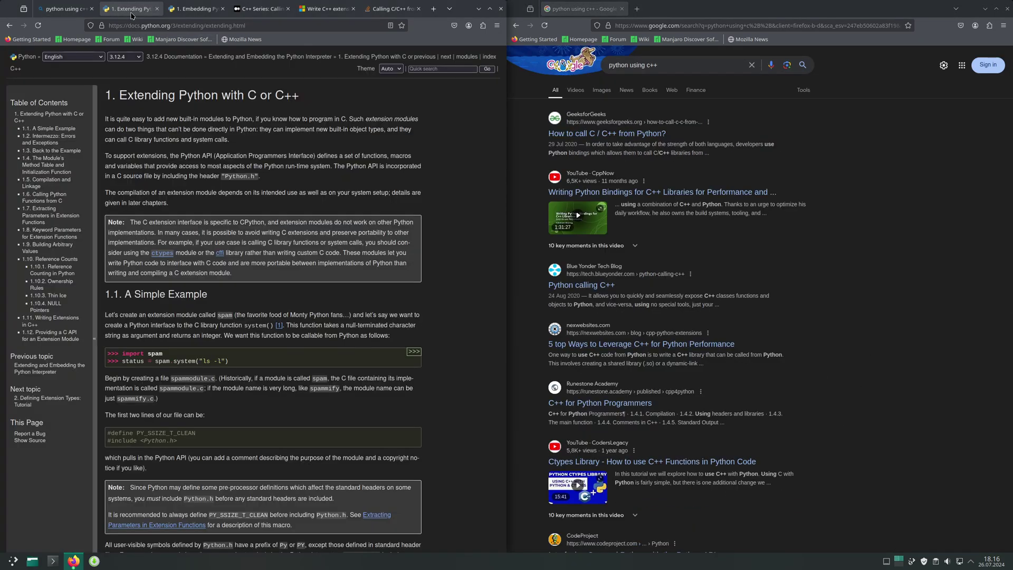
{"action": "left_click", "coordinate": [182, 9]}
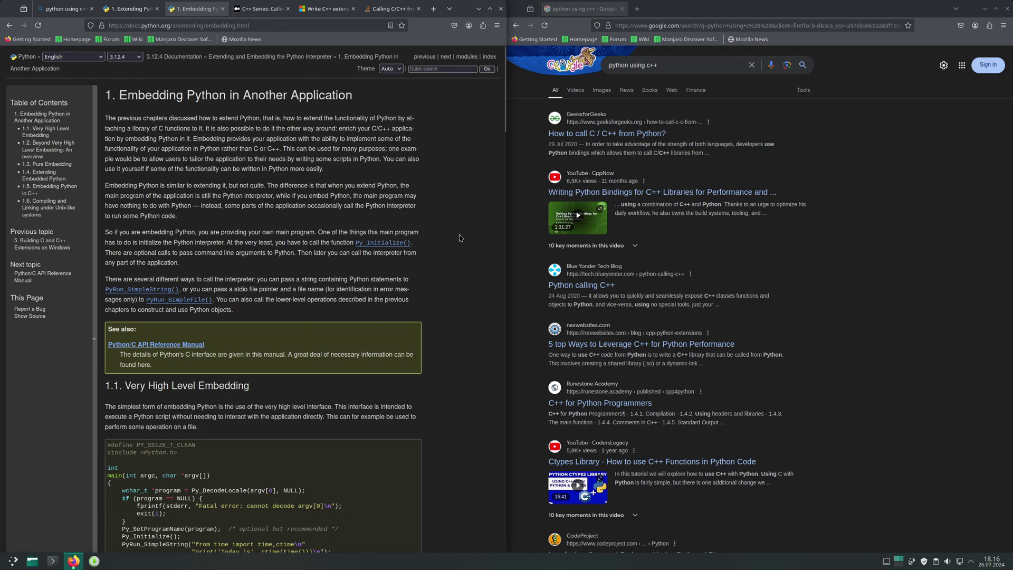
{"action": "scroll", "coordinate": [475, 246], "scroll_direction": "down", "scroll_amount": 5}
{"action": "scroll", "coordinate": [484, 284], "scroll_direction": "down", "scroll_amount": 5}
{"action": "scroll", "coordinate": [484, 283], "scroll_direction": "down", "scroll_amount": 5}
{"action": "scroll", "coordinate": [484, 283], "scroll_direction": "down", "scroll_amount": 5}
{"action": "scroll", "coordinate": [485, 284], "scroll_direction": "down", "scroll_amount": 3}
{"action": "left_click", "coordinate": [261, 9]}
{"action": "left_click", "coordinate": [485, 65]}
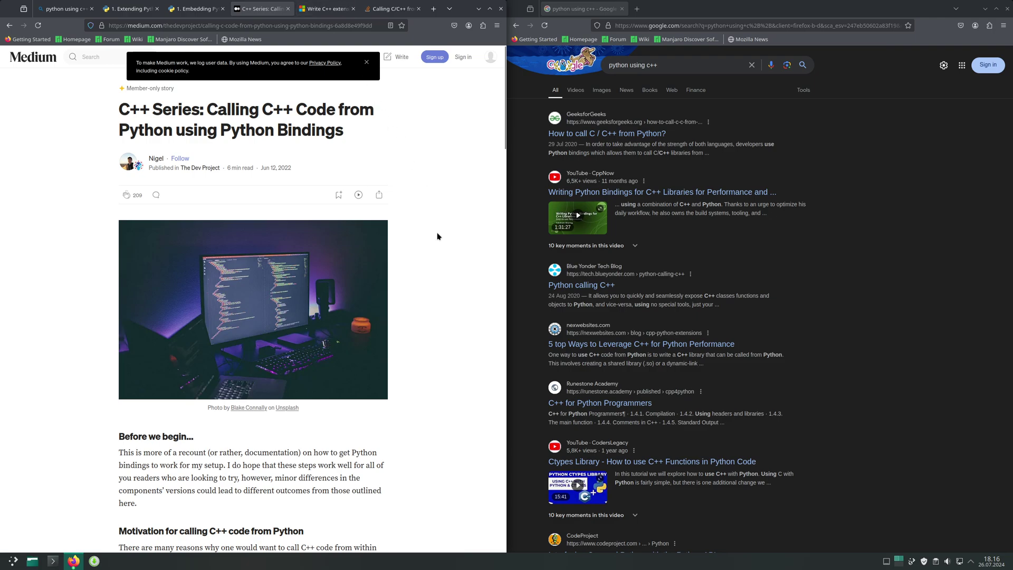
{"action": "scroll", "coordinate": [436, 240], "scroll_direction": "down", "scroll_amount": 5}
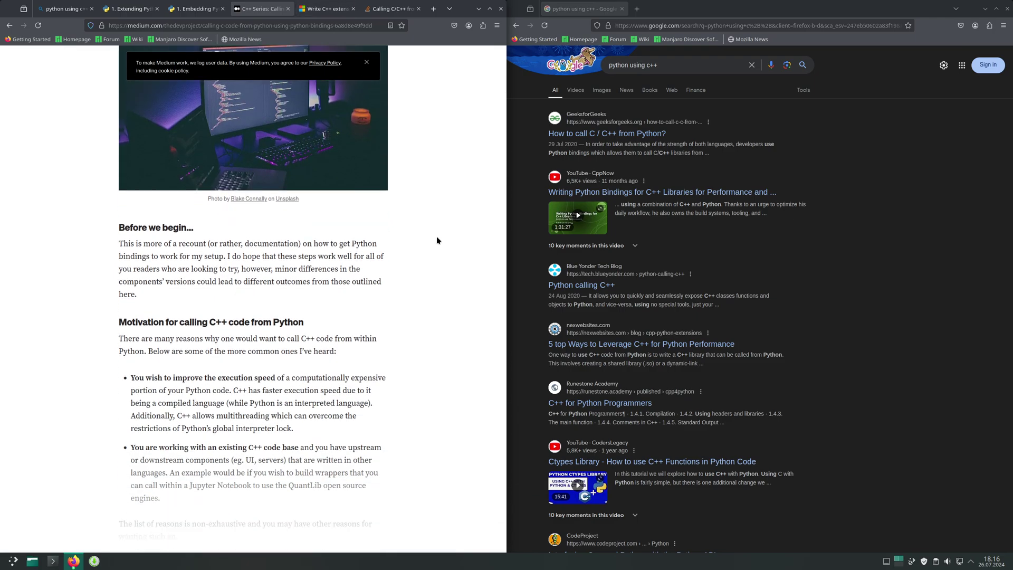
{"action": "scroll", "coordinate": [437, 240], "scroll_direction": "up", "scroll_amount": 5}
- Skim the Microsoft Learn C++ extension article and Stack Overflow ctypes question, then return to Bing
{"action": "left_click", "coordinate": [324, 9]}
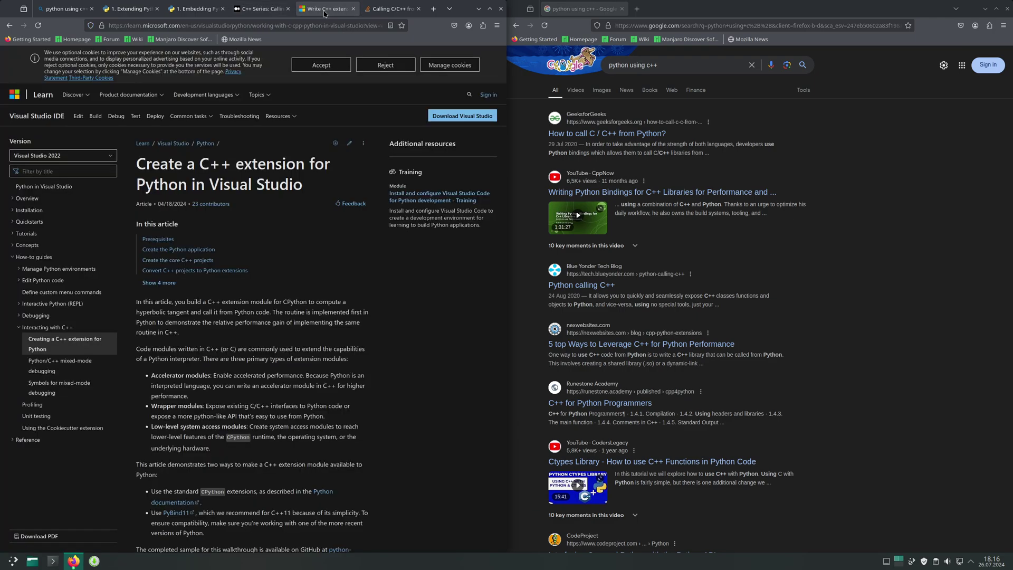
{"action": "left_click", "coordinate": [321, 65]}
{"action": "left_click", "coordinate": [392, 9]}
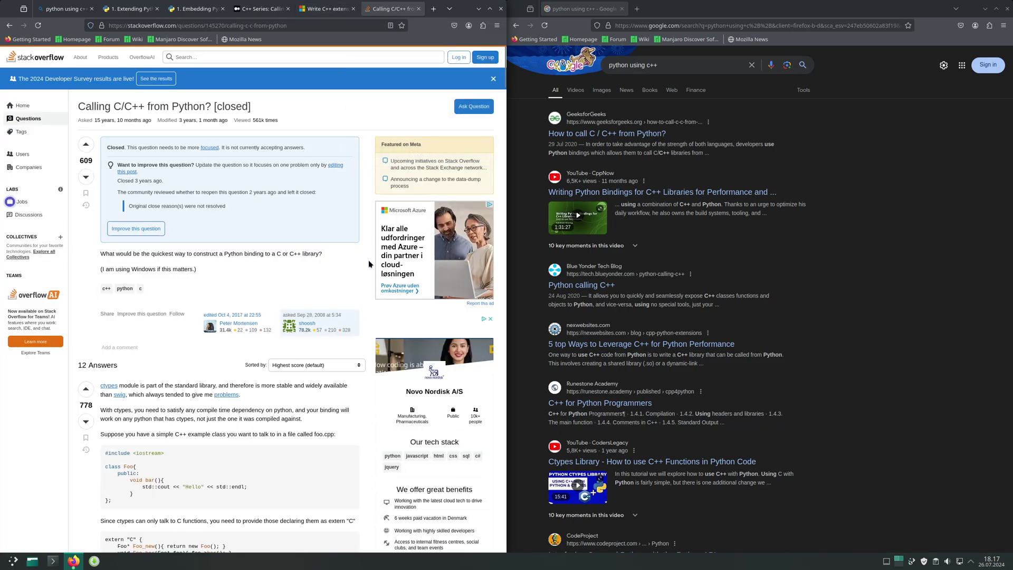
{"action": "scroll", "coordinate": [368, 265], "scroll_direction": "down", "scroll_amount": 4}
{"action": "scroll", "coordinate": [368, 265], "scroll_direction": "down", "scroll_amount": 2}
{"action": "left_click", "coordinate": [828, 258]}
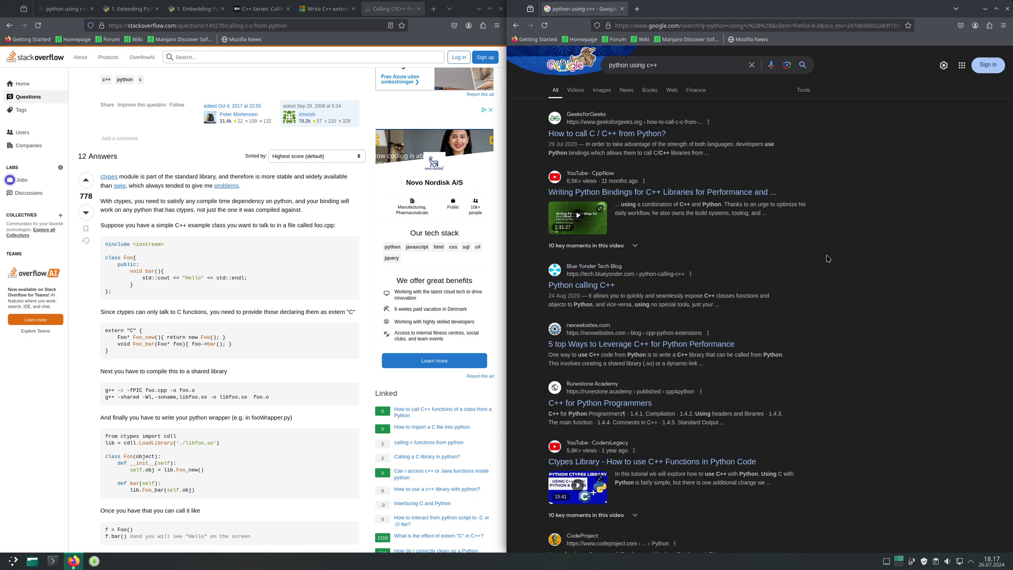
{"action": "left_click", "coordinate": [63, 9]}
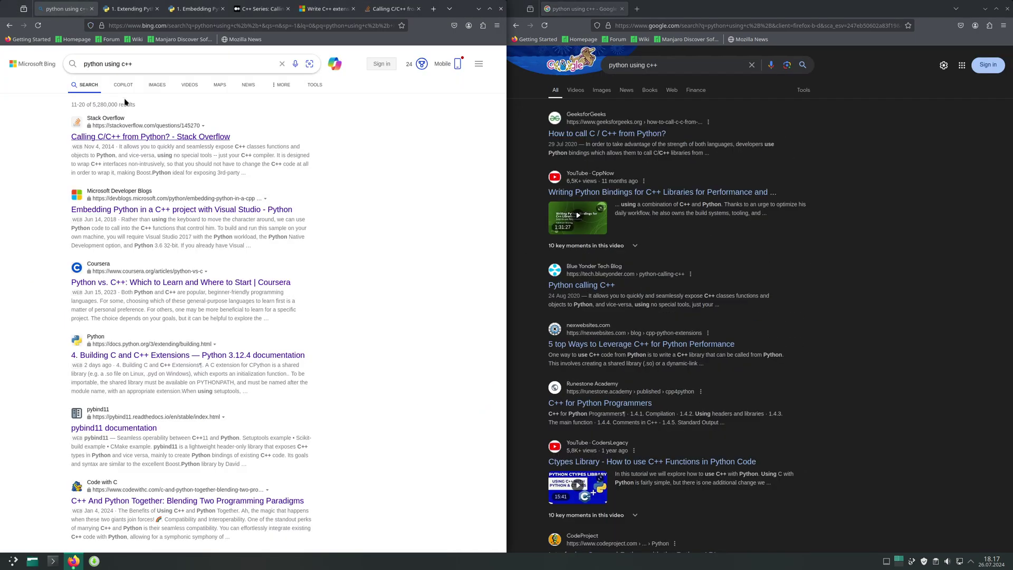
- Go back to Bing's first 'python using c++' page and open the 'Integrate Python And C++' result
{"action": "left_click", "coordinate": [180, 209]}
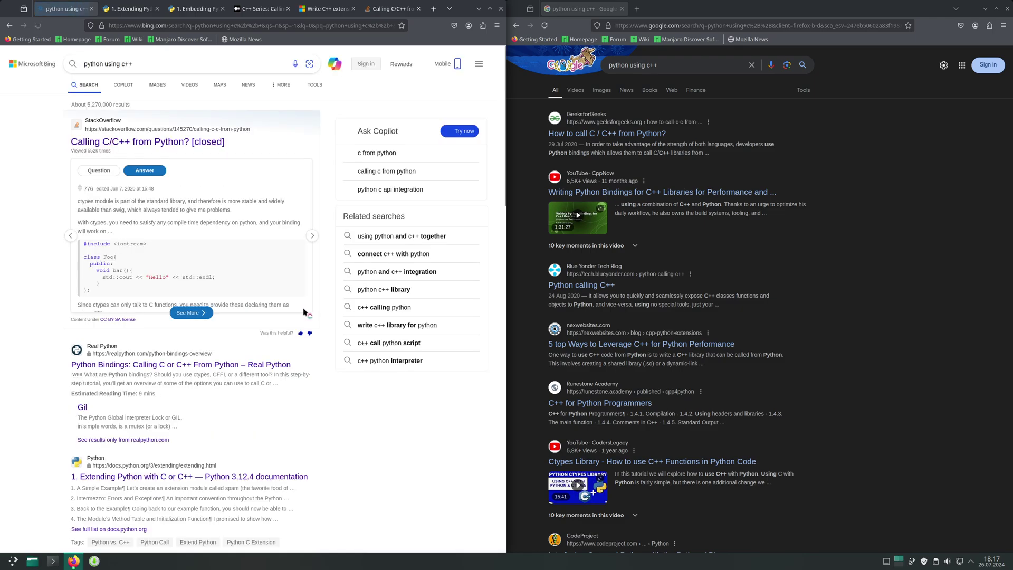
{"action": "scroll", "coordinate": [303, 308], "scroll_direction": "down", "scroll_amount": 5}
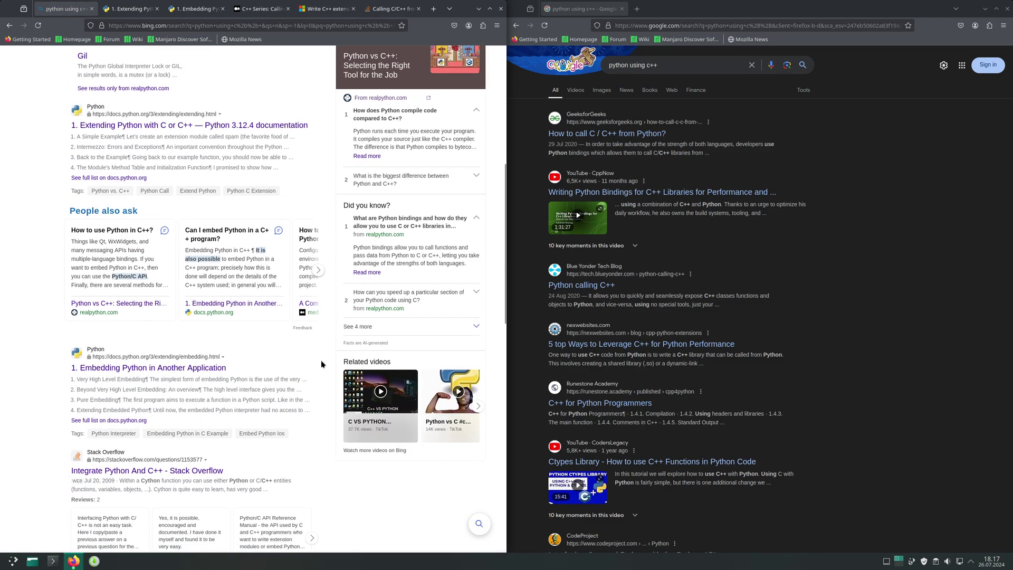
{"action": "scroll", "coordinate": [320, 361], "scroll_direction": "down", "scroll_amount": 4}
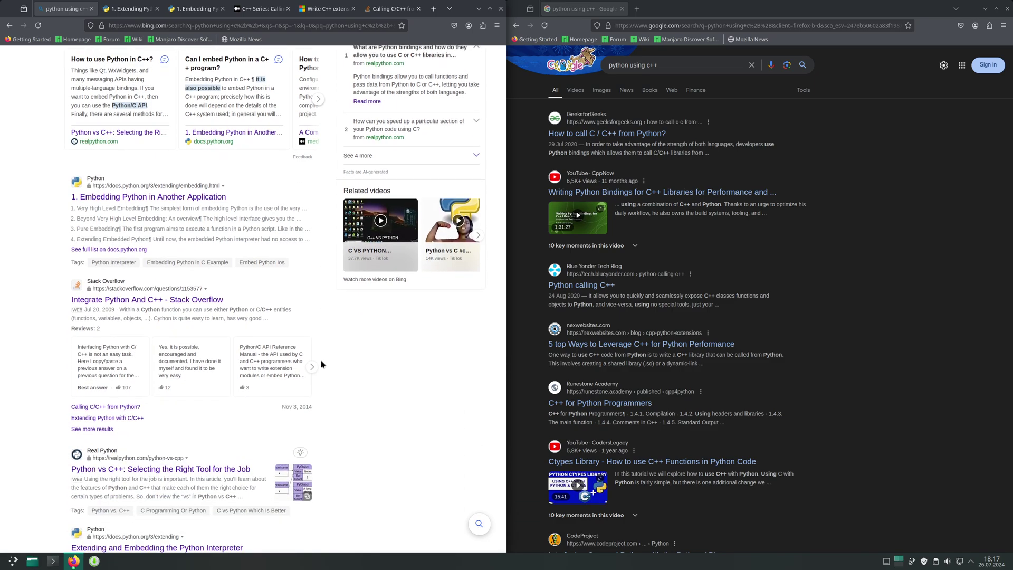
{"action": "left_click", "coordinate": [198, 301]}
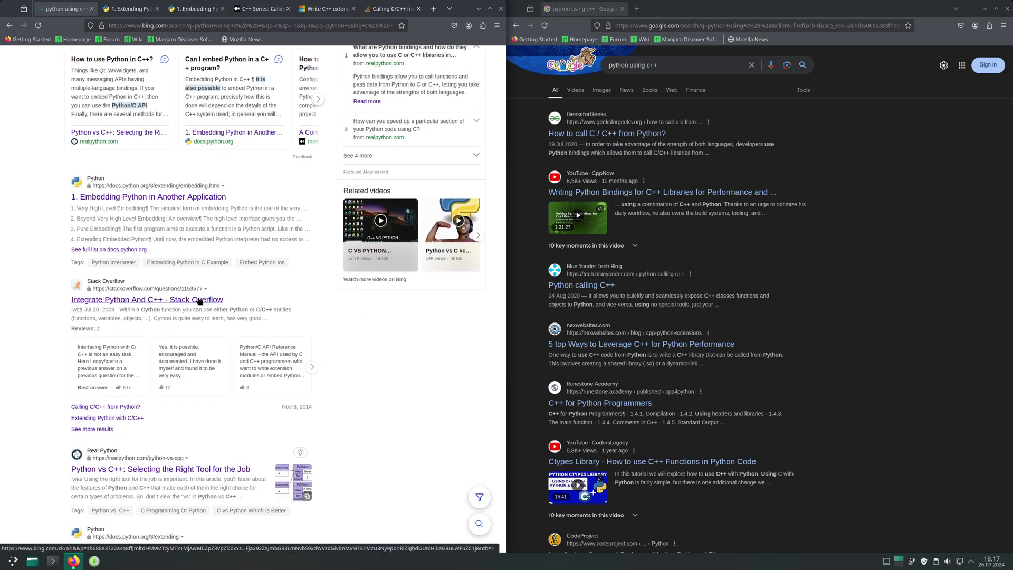